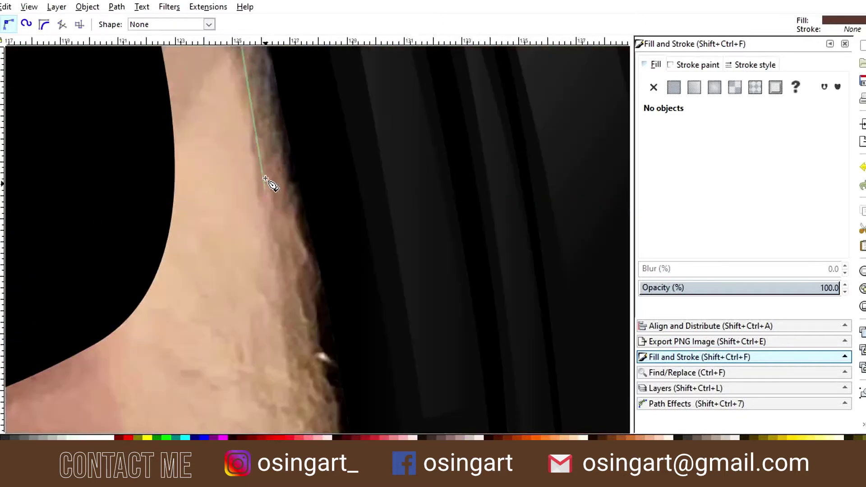
# Step: Trace the beard edge with Pen nodes from the right sideburn down toward the mouth corner
pyautogui.click(282, 300)
pyautogui.scroll(-3, 288, 226)
pyautogui.scroll(2, 328, 155)
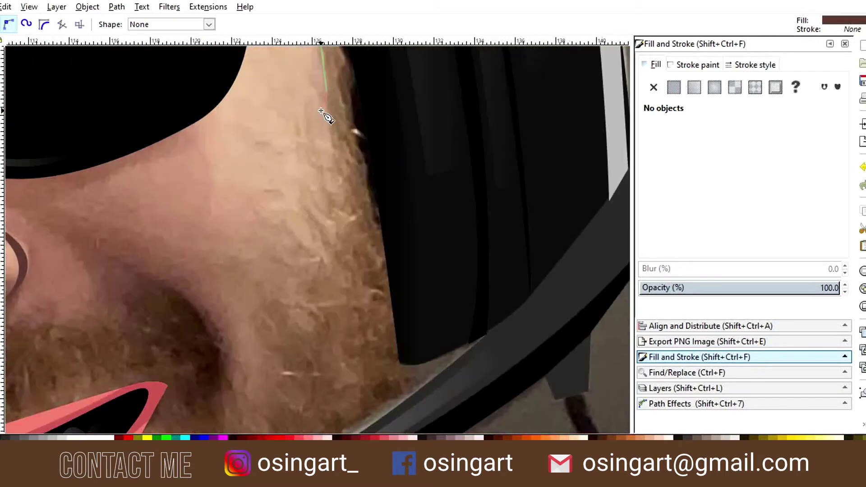
pyautogui.scroll(-3, 329, 271)
pyautogui.moveTo(335, 263); pyautogui.dragTo(323, 321)
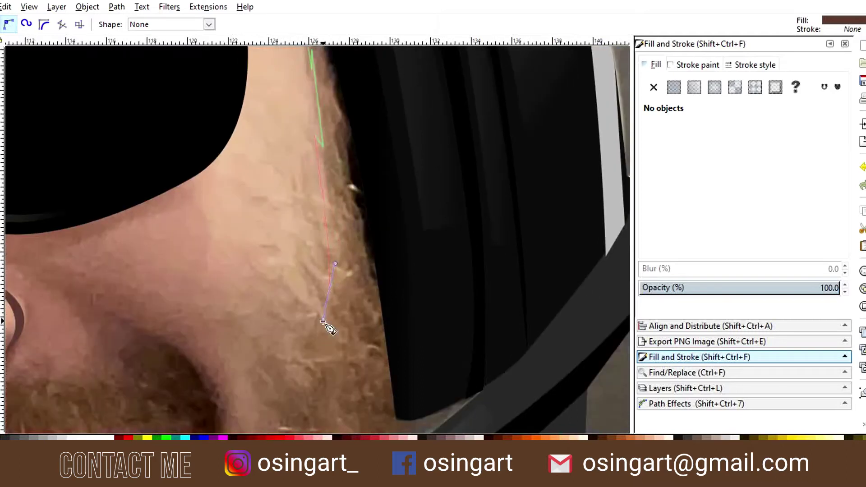
pyautogui.scroll(-5, 314, 289)
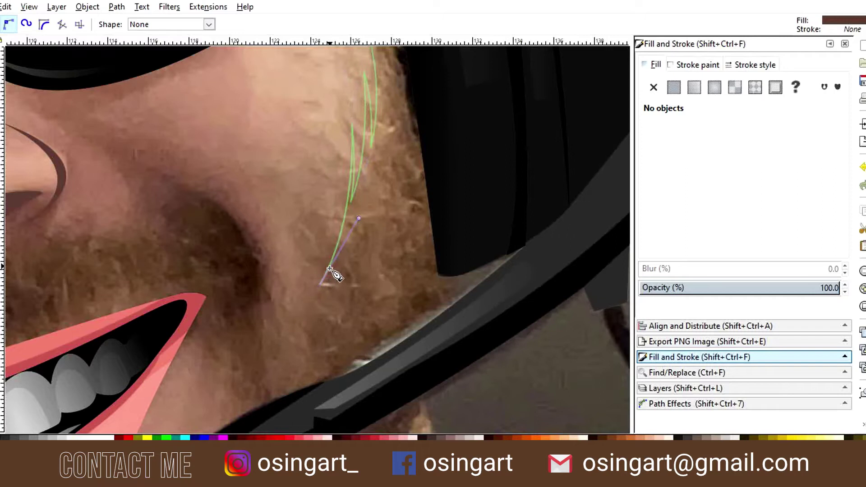
pyautogui.hscroll(-4, 333, 277)
pyautogui.moveTo(360, 196); pyautogui.dragTo(384, 241)
pyautogui.moveTo(313, 167)
pyautogui.mouseDown()
pyautogui.moveTo(251, 152)
pyautogui.moveTo(236, 168)
pyautogui.mouseUp()
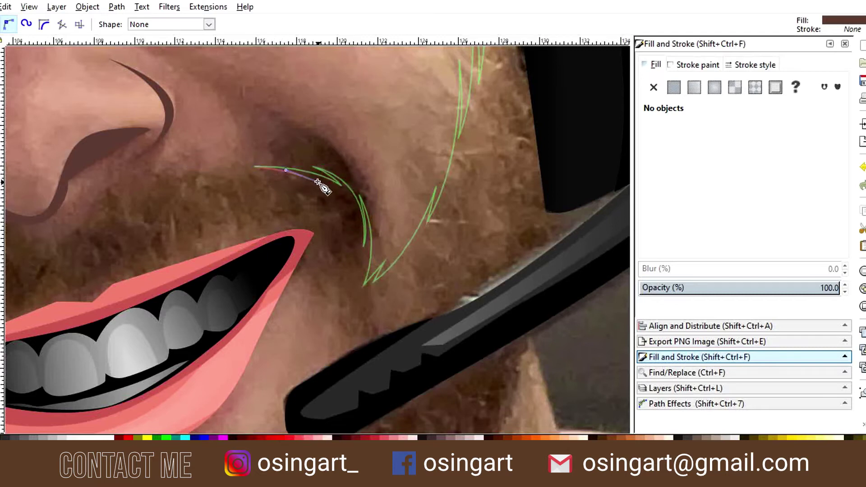
# Step: Continue the outline across the moustache beside the nose and down past its left end
pyautogui.moveTo(123, 175); pyautogui.dragTo(324, 132)
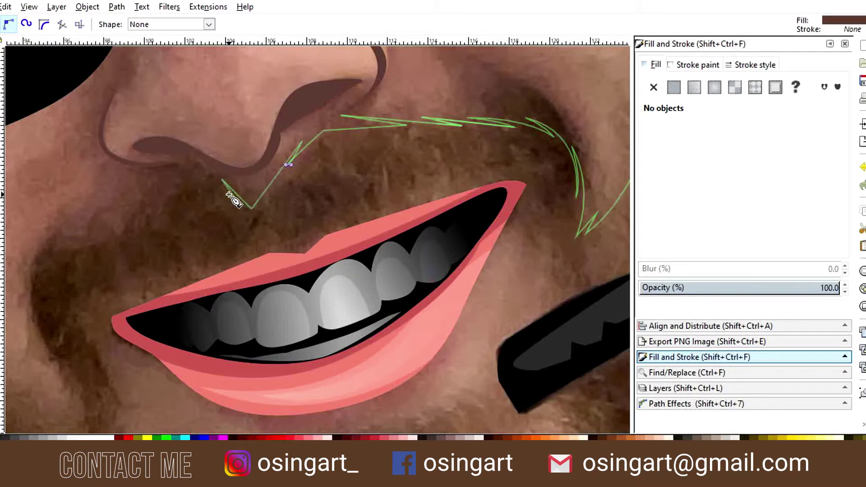
pyautogui.scroll(-3, 153, 178)
pyautogui.hscroll(-5, 178, 177)
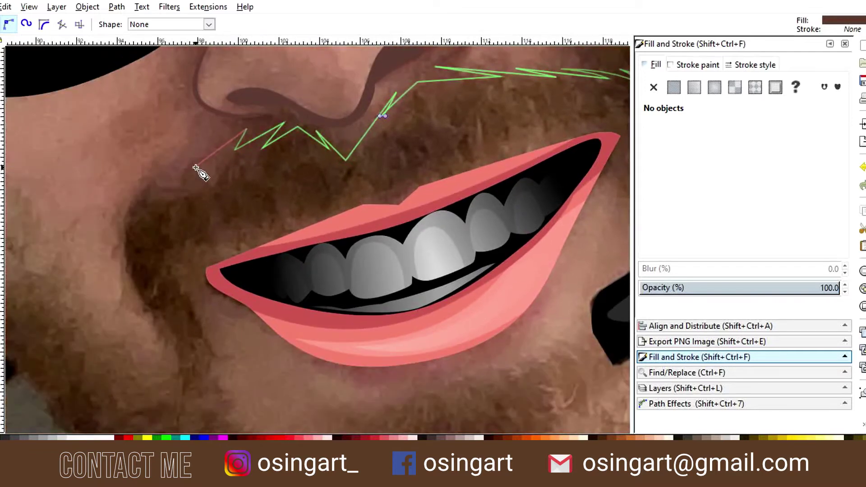
pyautogui.moveTo(144, 208); pyautogui.dragTo(145, 225)
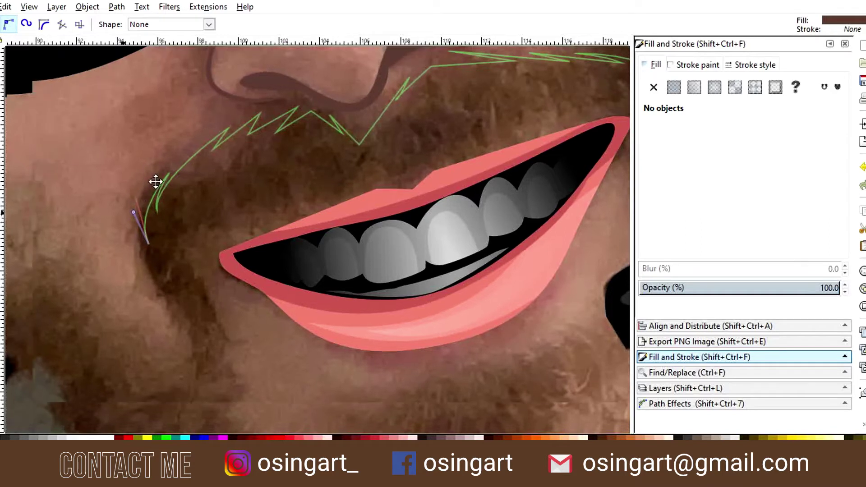
pyautogui.scroll(2, 155, 183)
pyautogui.moveTo(182, 185); pyautogui.dragTo(191, 144)
pyautogui.moveTo(217, 313); pyautogui.dragTo(261, 416)
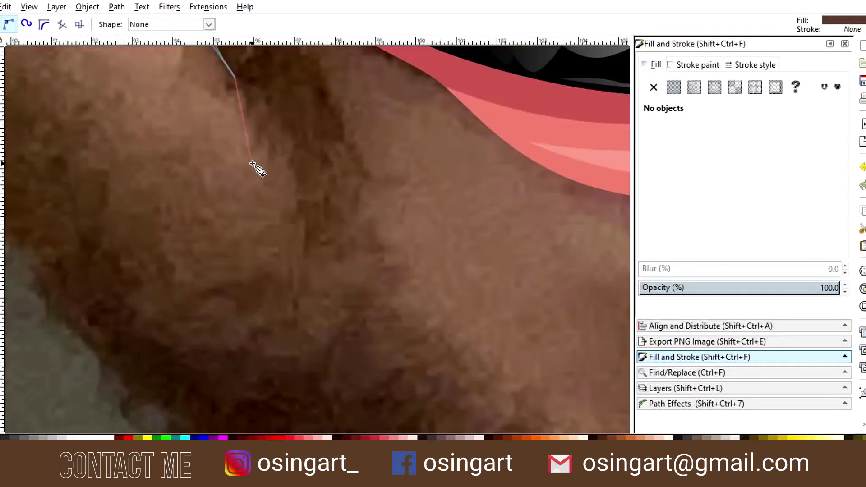
pyautogui.scroll(-2, 311, 212)
pyautogui.scroll(-3, 323, 236)
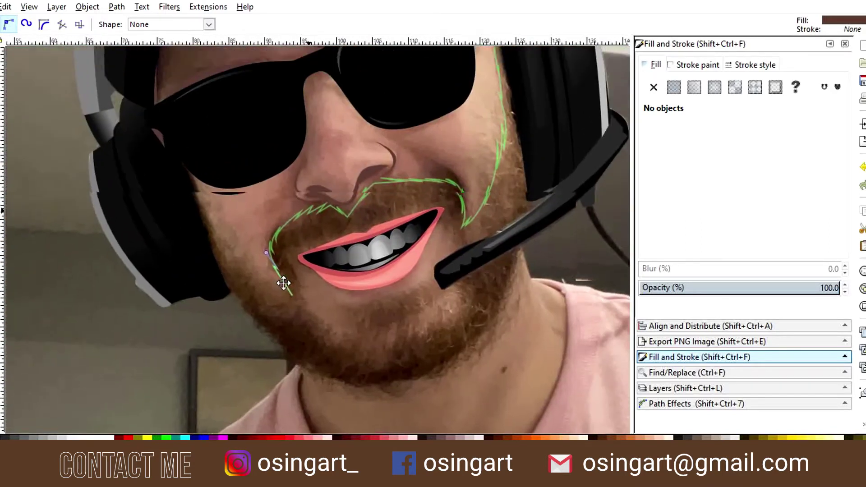
# Step: Extend the beard outline down the left cheek toward the left jaw edge
pyautogui.scroll(1, 289, 311)
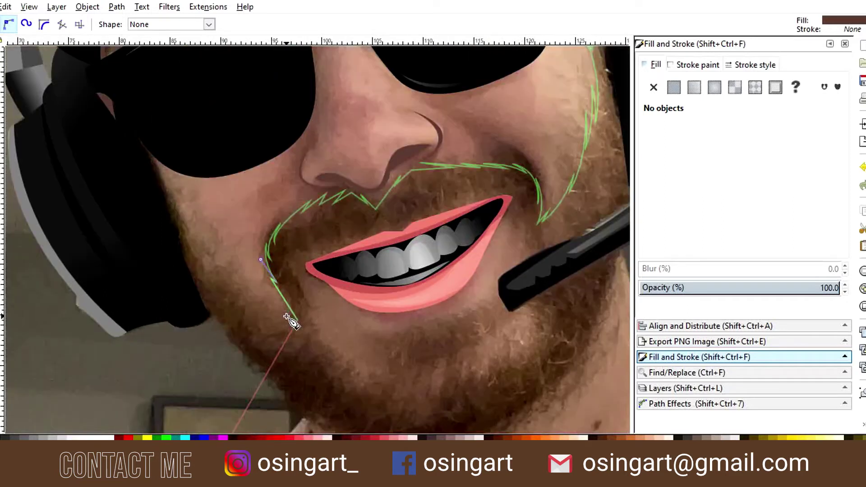
pyautogui.scroll(1, 216, 253)
pyautogui.scroll(1, 245, 294)
pyautogui.scroll(1, 240, 284)
pyautogui.moveTo(274, 311); pyautogui.dragTo(270, 296)
pyautogui.moveTo(182, 150); pyautogui.dragTo(215, 246)
pyautogui.scroll(3, 172, 197)
pyautogui.moveTo(121, 182); pyautogui.dragTo(79, 83)
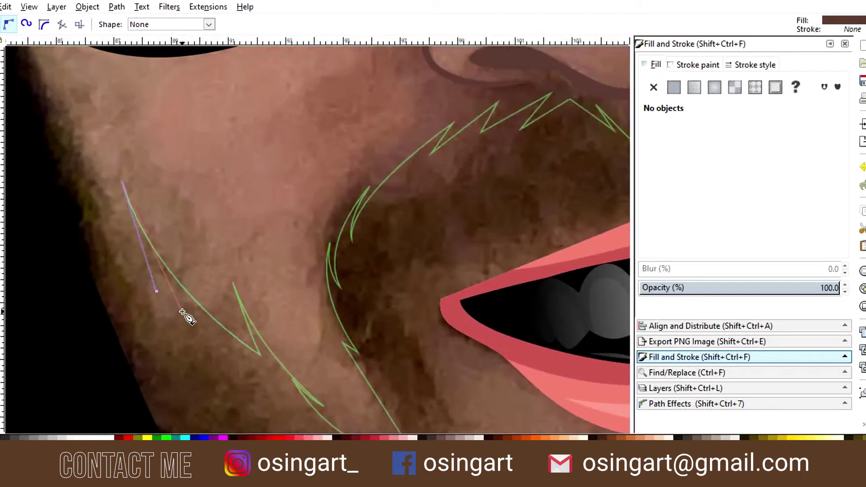
# Step: Add a node lower on the jaw, then remove the misplaced outline segment
pyautogui.scroll(3, 103, 257)
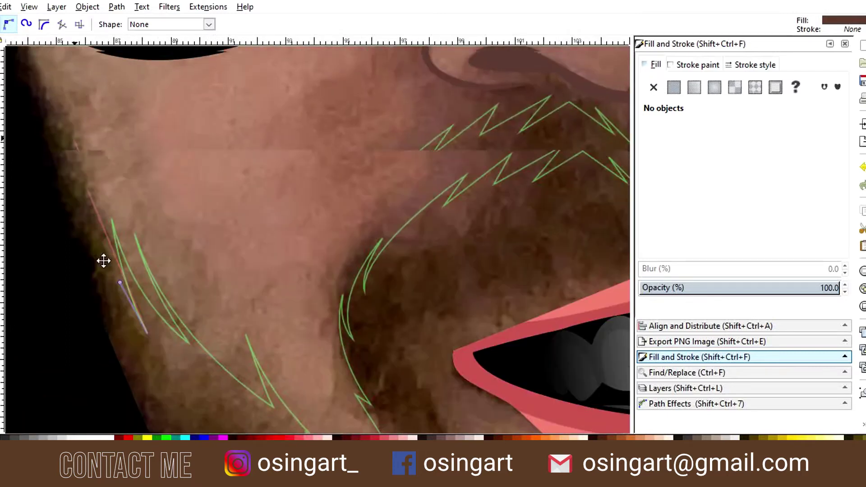
pyautogui.scroll(3, 78, 107)
pyautogui.hscroll(-3, 212, 282)
pyautogui.scroll(-3, 212, 283)
pyautogui.scroll(-2, 126, 158)
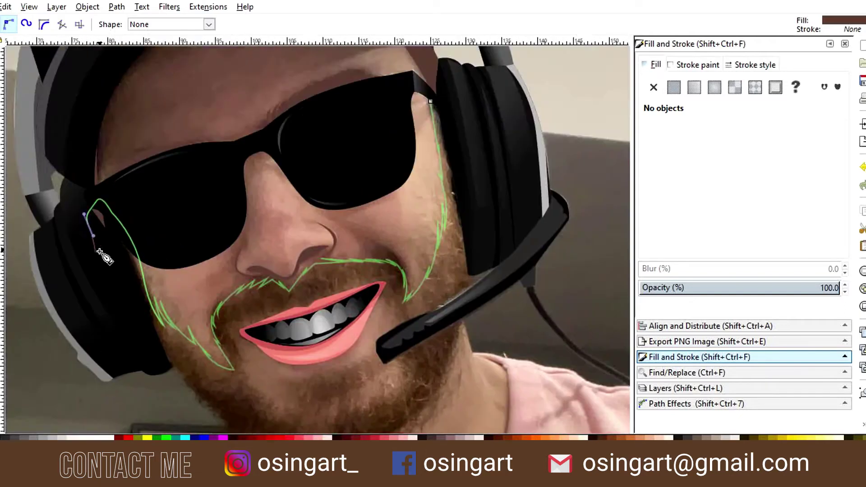
pyautogui.scroll(3, 116, 244)
pyautogui.scroll(2, 108, 131)
pyautogui.scroll(2, 108, 131)
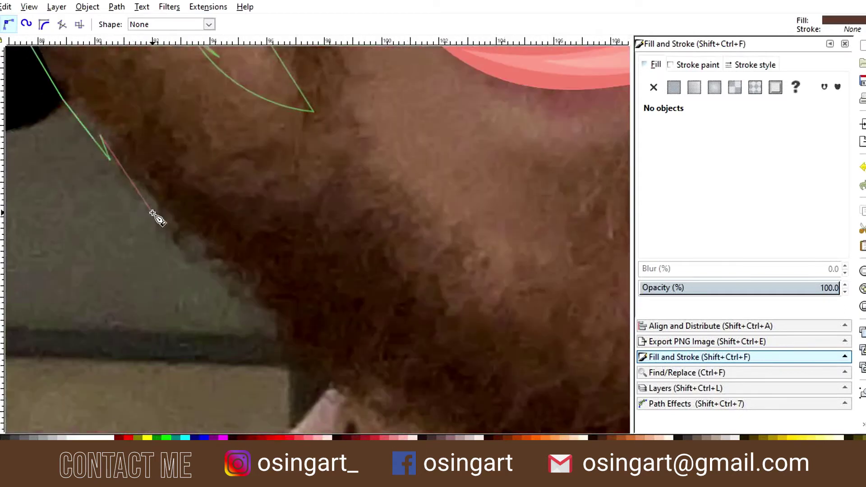
pyautogui.click(225, 304)
pyautogui.press('BackSpace')
pyautogui.press('BackSpace')
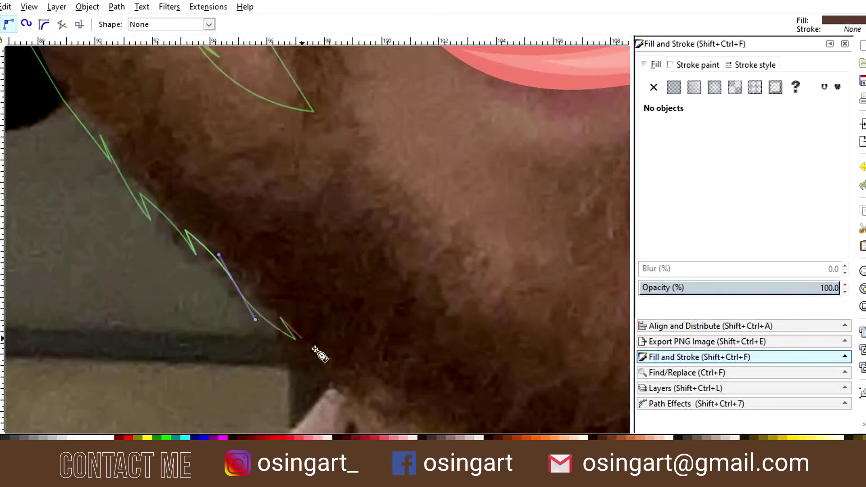
# Step: Place curved nodes along the left jawline and the beard's underside
pyautogui.click(341, 393)
pyautogui.scroll(-3, 316, 350)
pyautogui.moveTo(410, 328); pyautogui.dragTo(396, 332)
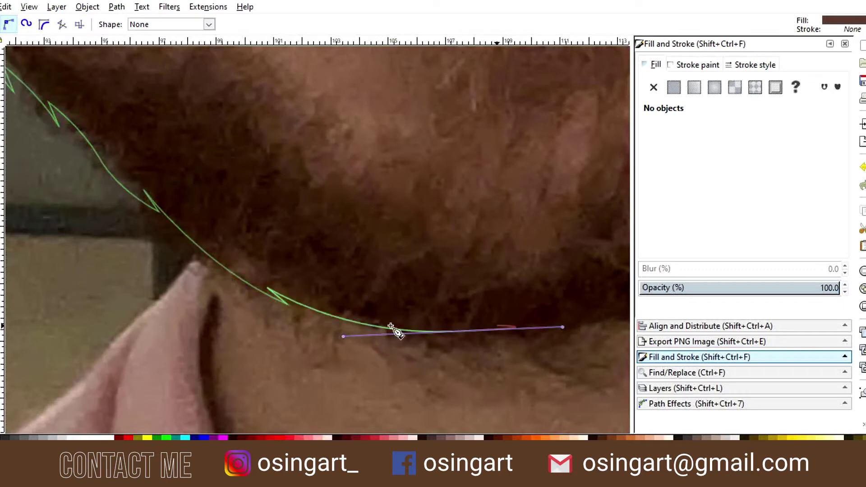
pyautogui.hscroll(5, 396, 332)
pyautogui.click(396, 299)
pyautogui.hscroll(3, 371, 315)
# Step: Curve the outline under the chin and up the right jaw to the sideburn top
pyautogui.moveTo(433, 233); pyautogui.dragTo(495, 146)
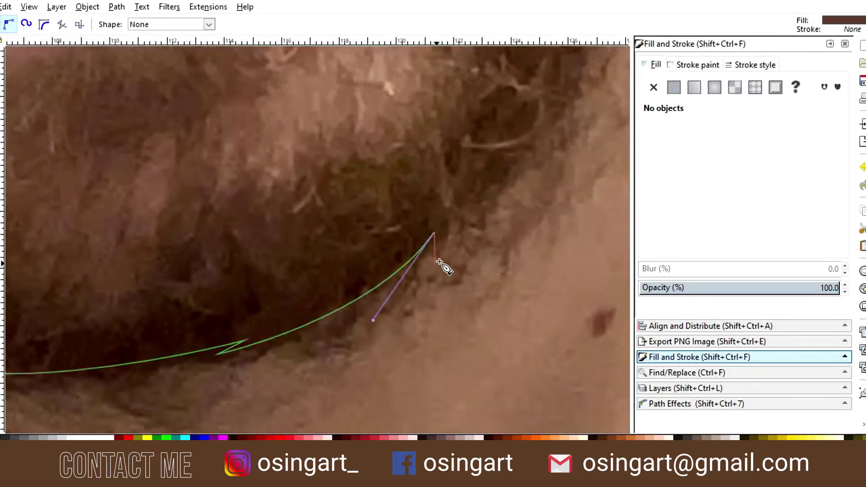
pyautogui.scroll(3, 384, 288)
pyautogui.hscroll(4, 384, 289)
pyautogui.moveTo(396, 202); pyautogui.dragTo(428, 107)
pyautogui.moveTo(420, 167); pyautogui.dragTo(419, 134)
pyautogui.keyDown('ctrl'); pyautogui.scroll(-3, 434, 134); pyautogui.keyUp('ctrl')
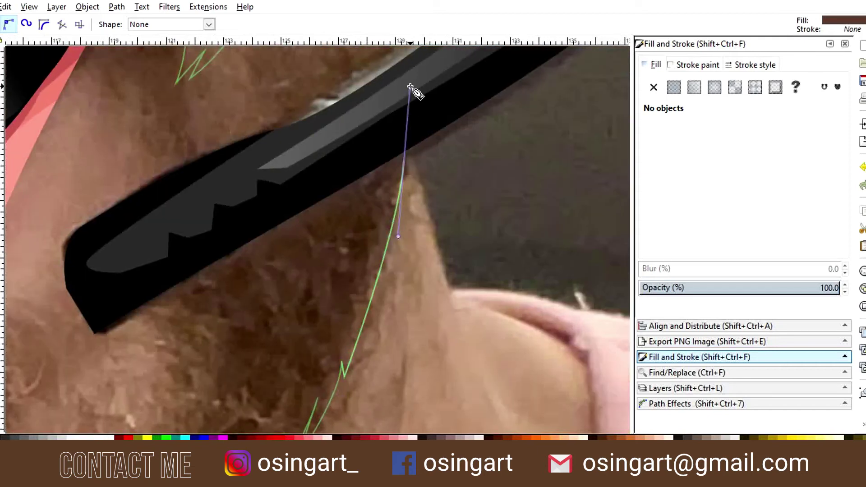
pyautogui.scroll(5, 413, 87)
pyautogui.click(392, 198)
pyautogui.keyDown('ctrl'); pyautogui.scroll(-1, 391, 199); pyautogui.keyUp('ctrl')
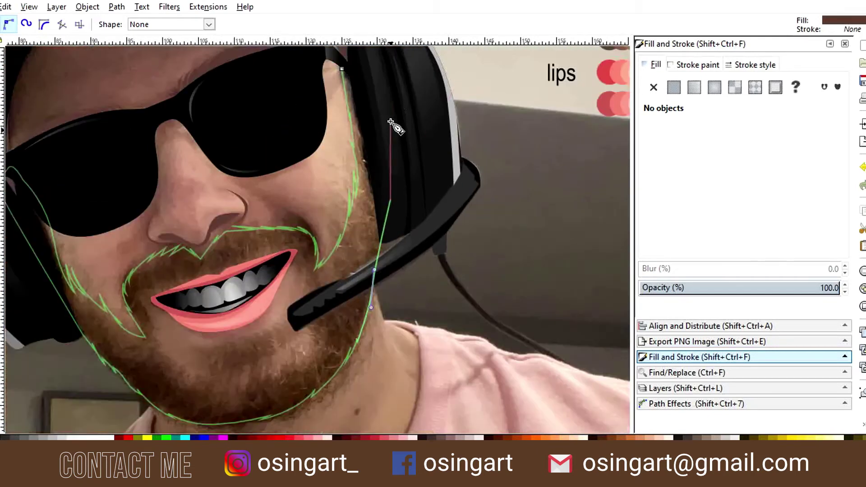
# Step: Close the beard path and pull a curve handle out of one edge node
pyautogui.click(342, 68)
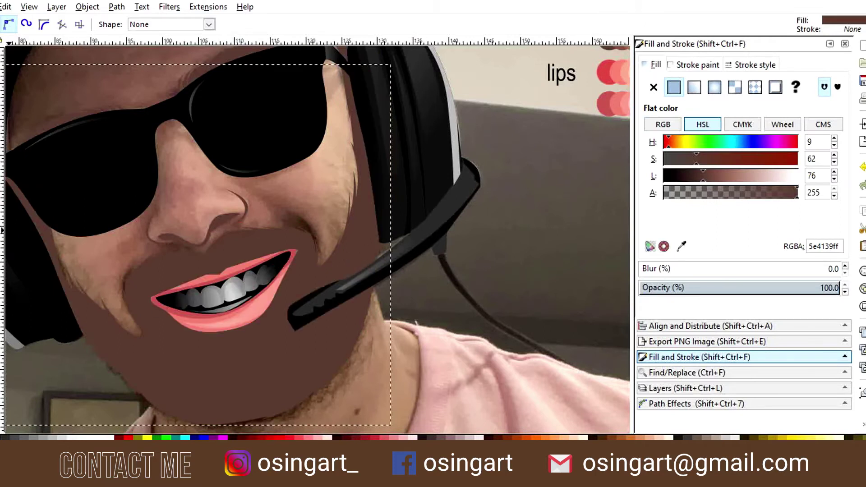
pyautogui.press('n')
pyautogui.keyDown('ctrl'); pyautogui.scroll(8, 338, 261); pyautogui.keyUp('ctrl')
pyautogui.click(266, 186)
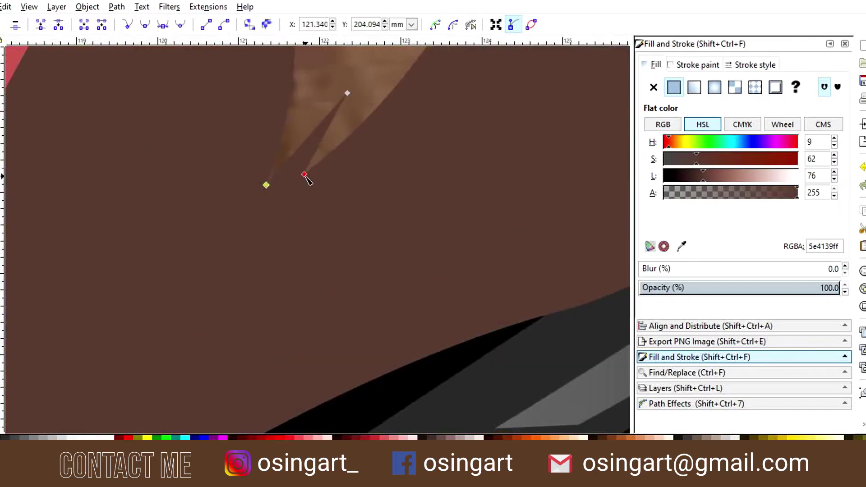
pyautogui.keyDown('shift'); pyautogui.moveTo(306, 179); pyautogui.dragTo(458, 133); pyautogui.keyUp('shift')
pyautogui.keyDown('ctrl'); pyautogui.scroll(-5, 344, 267); pyautogui.keyUp('ctrl')
pyautogui.keyDown('ctrl'); pyautogui.scroll(4, 332, 257); pyautogui.keyUp('ctrl')
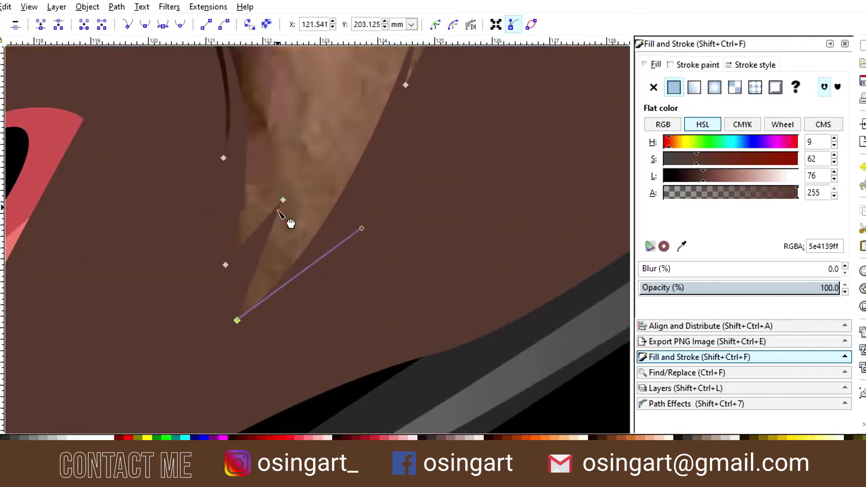
# Step: Remove the beard shape's fill and return to the Pen tool
pyautogui.click(654, 87)
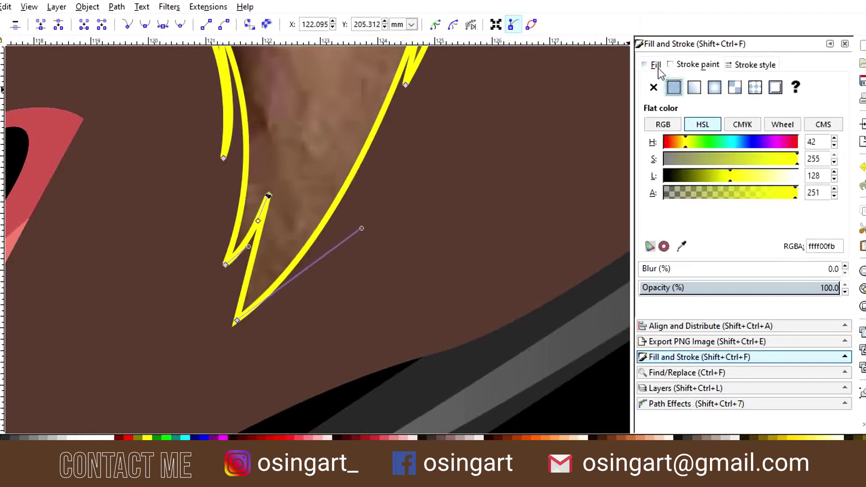
pyautogui.scroll(-4, 455, 194)
pyautogui.press('b')
pyautogui.keyDown('ctrl'); pyautogui.scroll(2, 261, 145); pyautogui.keyUp('ctrl')
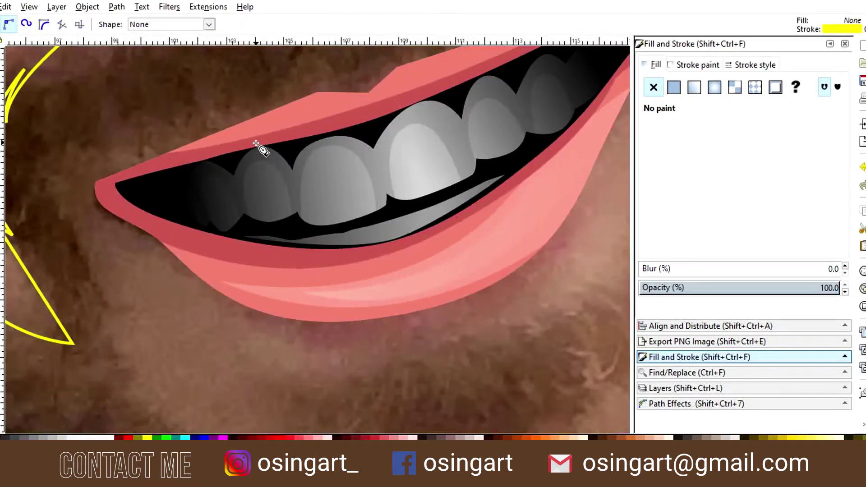
# Step: Start a new inner beard path and bring the right side of the beard into view
pyautogui.click(169, 162)
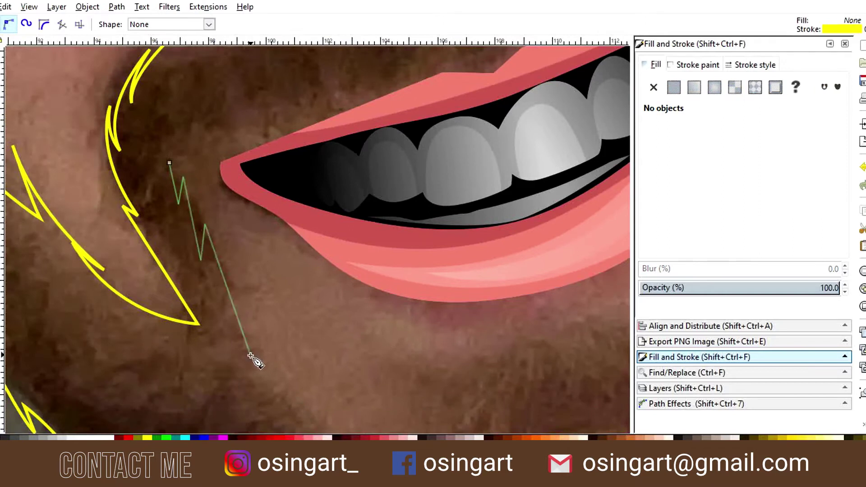
pyautogui.scroll(-5, 195, 159)
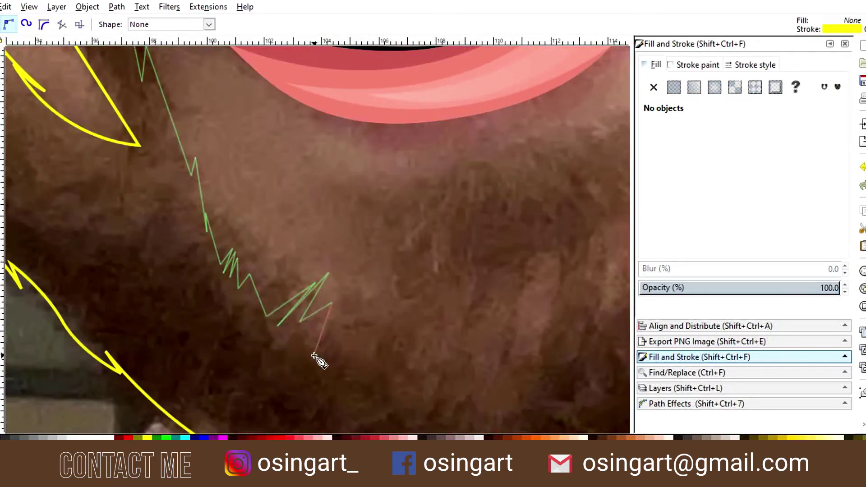
pyautogui.keyDown('ctrl'); pyautogui.scroll(-3, 377, 344); pyautogui.keyUp('ctrl')
pyautogui.keyDown('ctrl'); pyautogui.scroll(2, 256, 241); pyautogui.keyUp('ctrl')
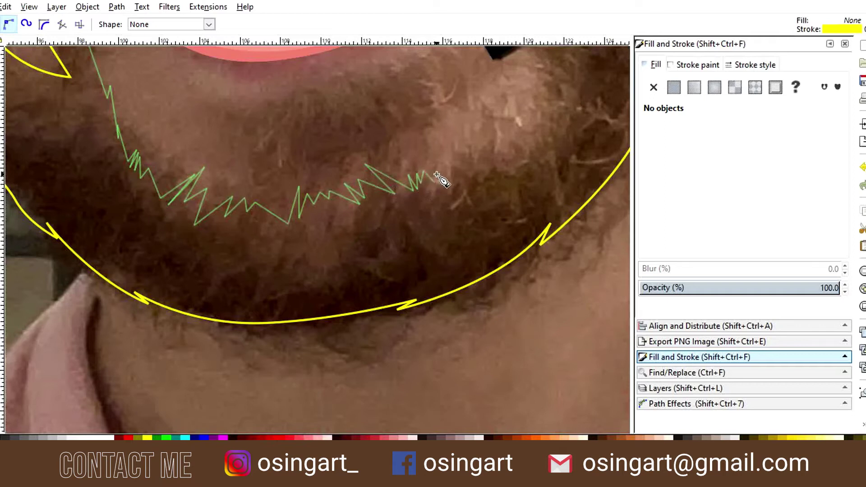
pyautogui.moveTo(499, 172); pyautogui.dragTo(378, 239)
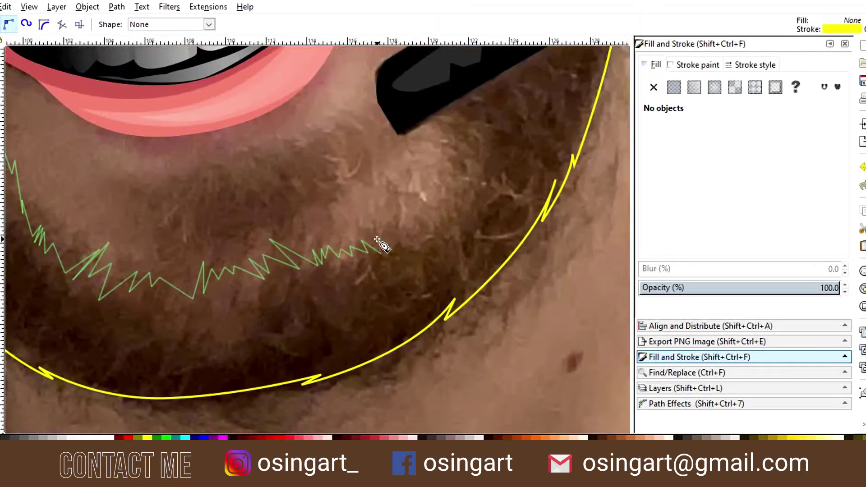
pyautogui.keyDown('ctrl'); pyautogui.scroll(-2, 393, 239); pyautogui.keyUp('ctrl')
pyautogui.keyDown('ctrl'); pyautogui.scroll(-1, 401, 266); pyautogui.keyUp('ctrl')
pyautogui.keyDown('ctrl'); pyautogui.scroll(2, 408, 293); pyautogui.keyUp('ctrl')
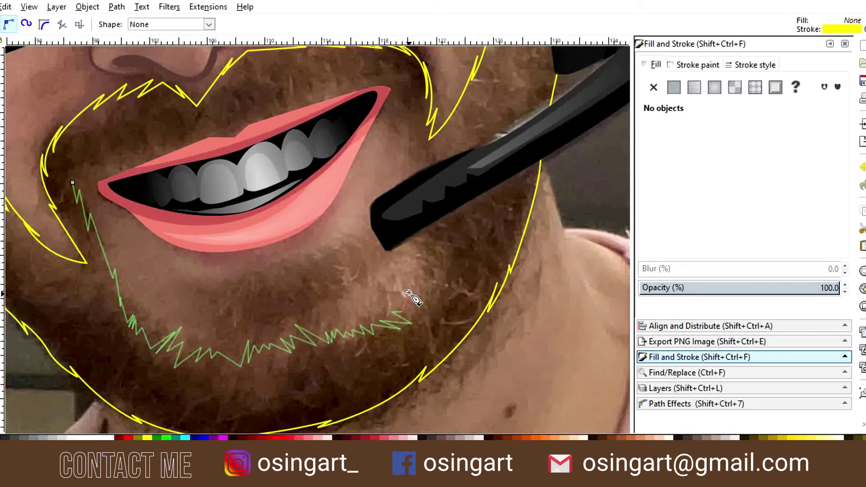
# Step: Place inner edge nodes from below the microphone up to the lip corner
pyautogui.click(416, 244)
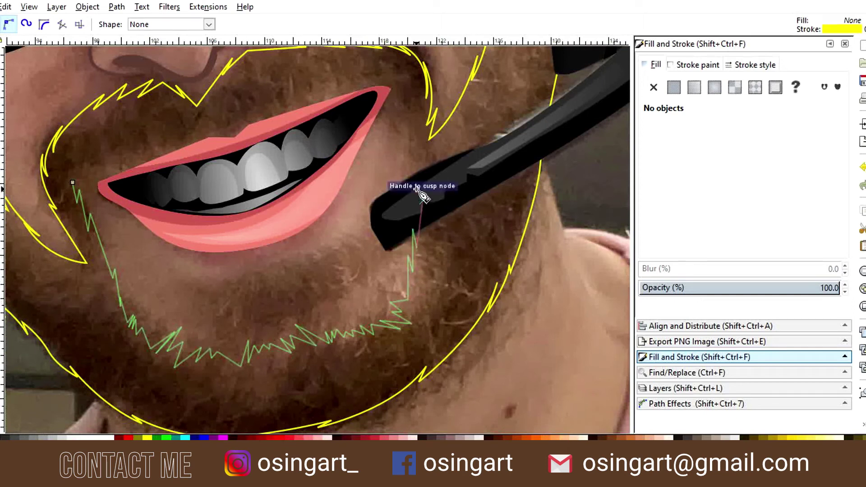
pyautogui.click(421, 200)
pyautogui.click(397, 127)
pyautogui.click(392, 87)
pyautogui.keyDown('ctrl'); pyautogui.scroll(2, 390, 83); pyautogui.keyUp('ctrl')
pyautogui.keyDown('ctrl'); pyautogui.scroll(-1, 399, 126); pyautogui.keyUp('ctrl')
pyautogui.keyDown('ctrl'); pyautogui.scroll(-2, 389, 108); pyautogui.keyUp('ctrl')
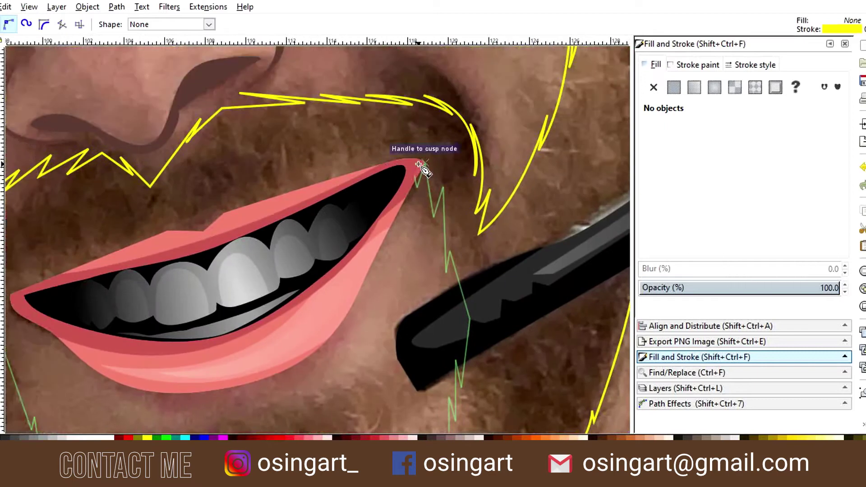
pyautogui.keyDown('ctrl'); pyautogui.scroll(3, 396, 164); pyautogui.keyUp('ctrl')
# Step: Zigzag the inner edge along the upper lip and close the path at its start
pyautogui.click(370, 151)
pyautogui.click(406, 170)
pyautogui.click(315, 159)
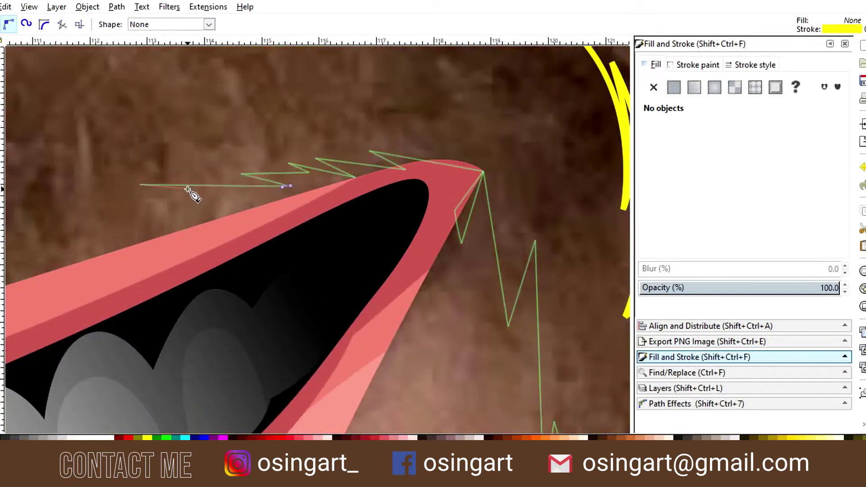
pyautogui.keyDown('ctrl'); pyautogui.scroll(-3, 84, 200); pyautogui.keyUp('ctrl')
pyautogui.keyDown('ctrl'); pyautogui.scroll(1, 343, 192); pyautogui.keyUp('ctrl')
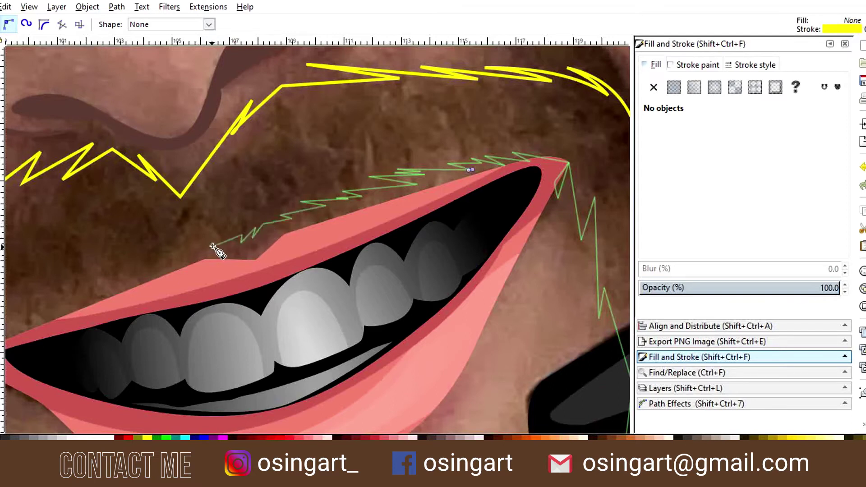
pyautogui.scroll(-4, 212, 246)
pyautogui.hscroll(-8, 212, 246)
pyautogui.click(360, 182)
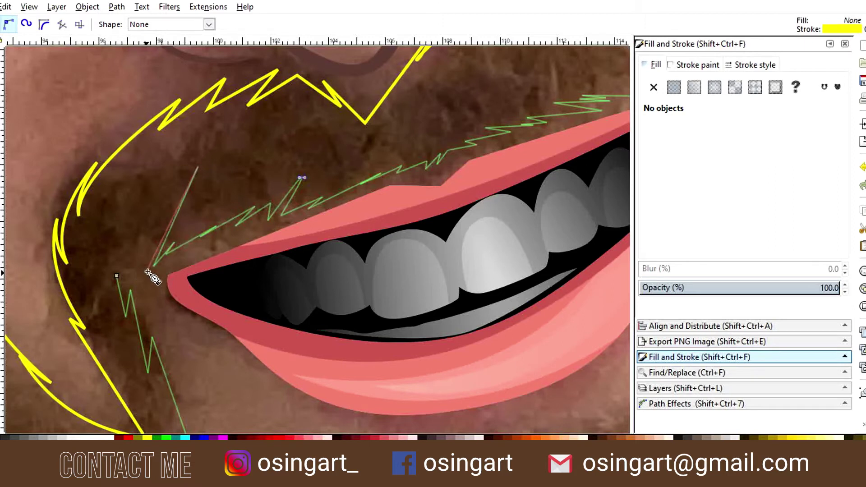
pyautogui.click(116, 276)
pyautogui.keyDown('ctrl'); pyautogui.scroll(-3, 120, 282); pyautogui.keyUp('ctrl')
# Step: Cut the mouth opening out of the beard with Path > Difference
pyautogui.press('s')
pyautogui.click(117, 6)
pyautogui.click(141, 99)
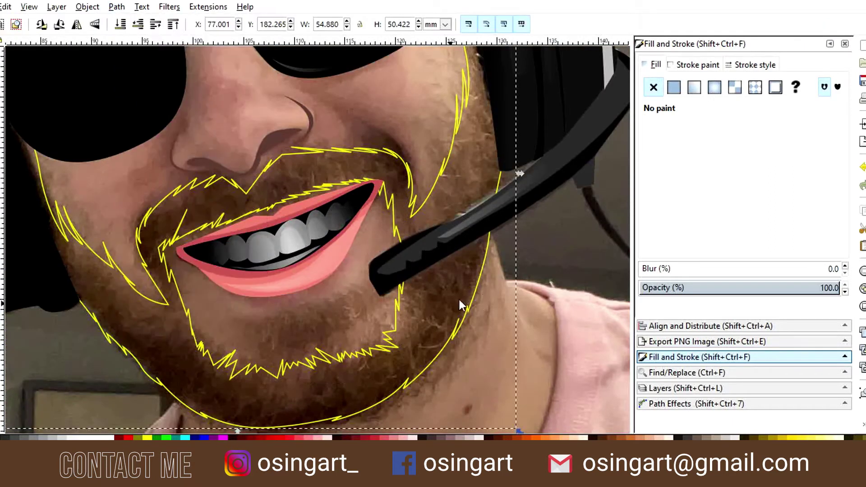
# Step: Start a Bezier strand path under the lower lip, curving toward the microphone
pyautogui.press('b')
pyautogui.keyDown('ctrl'); pyautogui.scroll(2, 270, 354); pyautogui.keyUp('ctrl')
pyautogui.click(78, 235)
pyautogui.moveTo(367, 149); pyautogui.dragTo(454, 28)
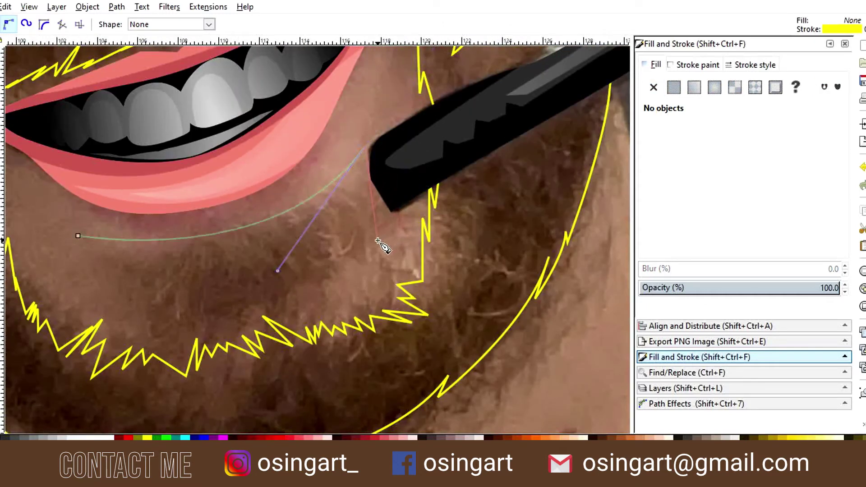
pyautogui.keyDown('ctrl'); pyautogui.scroll(2, 363, 230); pyautogui.keyUp('ctrl')
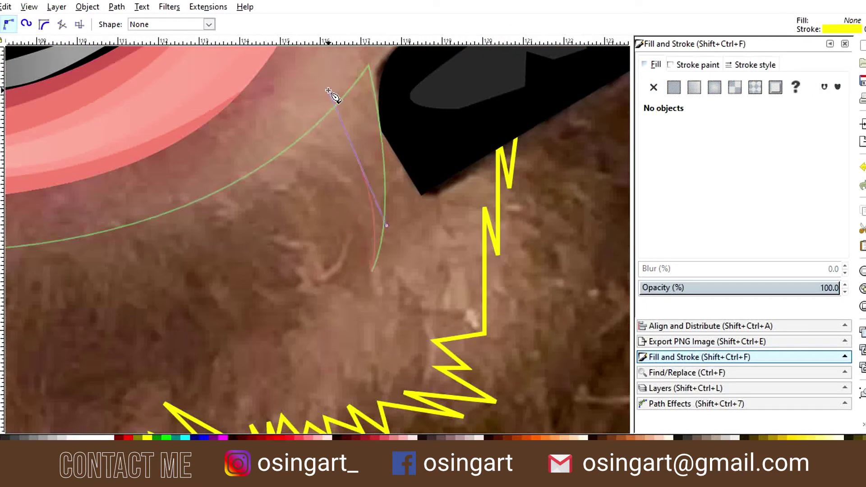
pyautogui.scroll(-5, 340, 294)
pyautogui.hscroll(-5, 340, 294)
pyautogui.moveTo(372, 260)
pyautogui.mouseDown()
pyautogui.moveTo(358, 280)
pyautogui.moveTo(288, 307)
pyautogui.mouseUp()
# Step: Add three curved leaf-shaped strand points to the tuft's right side
pyautogui.click(421, 163)
pyautogui.moveTo(363, 263); pyautogui.dragTo(381, 232)
pyautogui.click(379, 194)
pyautogui.moveTo(316, 291); pyautogui.dragTo(352, 270)
pyautogui.click(328, 251)
pyautogui.moveTo(293, 282); pyautogui.dragTo(344, 263)
# Step: Add leaf strands along the tuft's bottom leftward and close the shape at its start
pyautogui.click(170, 283)
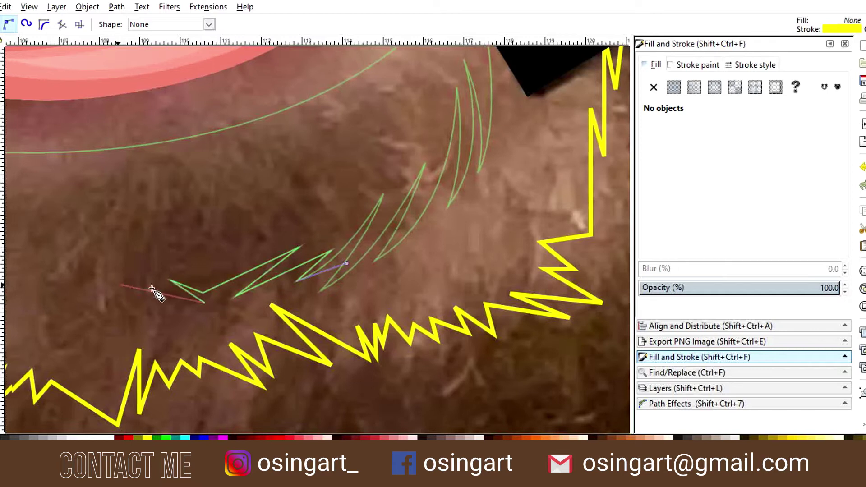
pyautogui.hscroll(-5, 155, 290)
pyautogui.click(299, 307)
pyautogui.click(182, 241)
pyautogui.moveTo(275, 309); pyautogui.dragTo(212, 305)
pyautogui.hscroll(-5, 212, 306)
pyautogui.click(199, 207)
pyautogui.click(245, 280)
pyautogui.moveTo(163, 184)
pyautogui.mouseDown()
pyautogui.moveTo(162, 247)
pyautogui.moveTo(130, 179)
pyautogui.mouseUp()
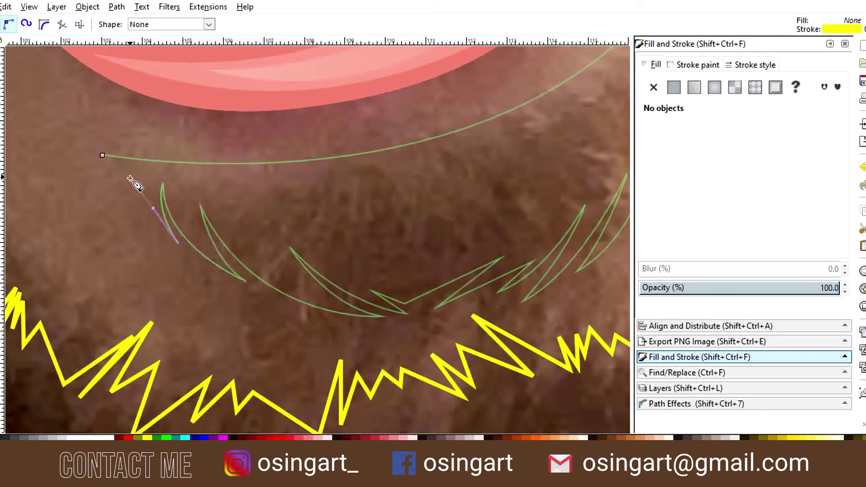
pyautogui.click(102, 155)
# Step: Begin a new strand path on the left cheek curving down the left jaw
pyautogui.scroll(-3, 356, 226)
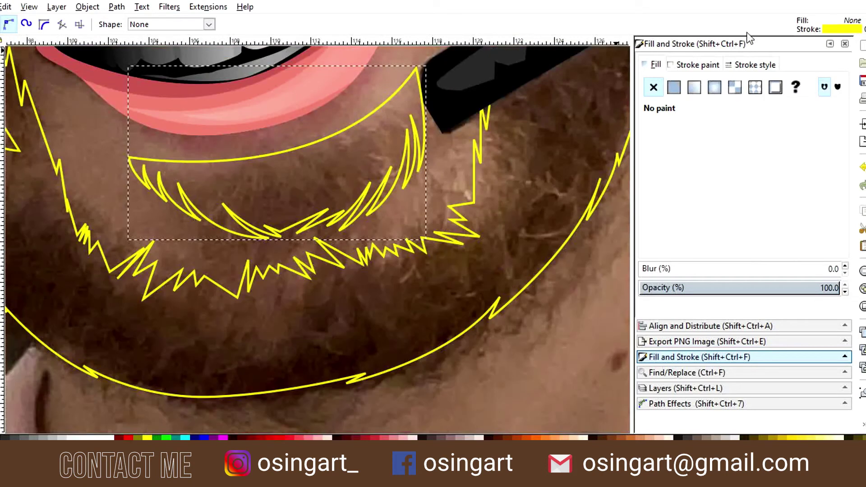
pyautogui.scroll(-1, 361, 230)
pyautogui.scroll(-4, 361, 230)
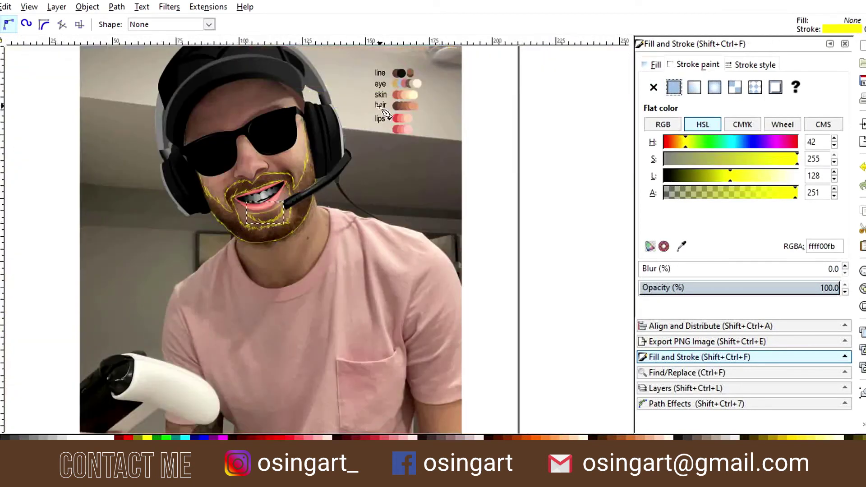
pyautogui.scroll(5, 161, 253)
pyautogui.scroll(-3, 161, 253)
pyautogui.scroll(5, 161, 290)
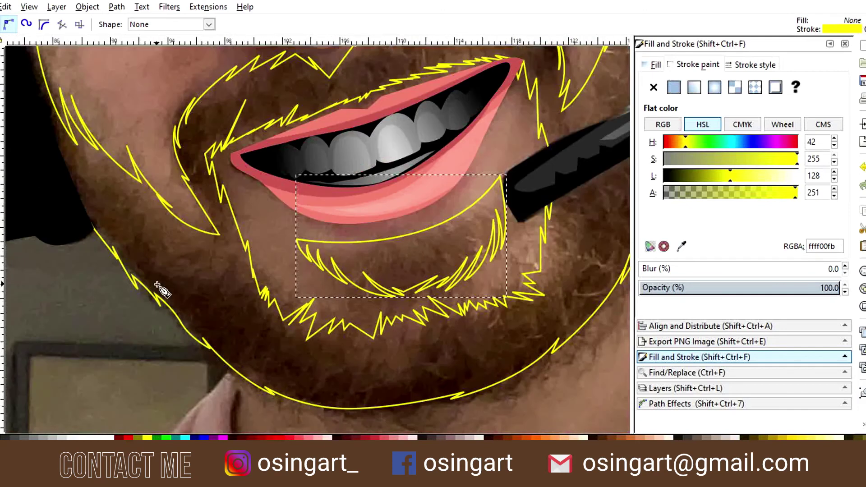
pyautogui.scroll(1, 59, 145)
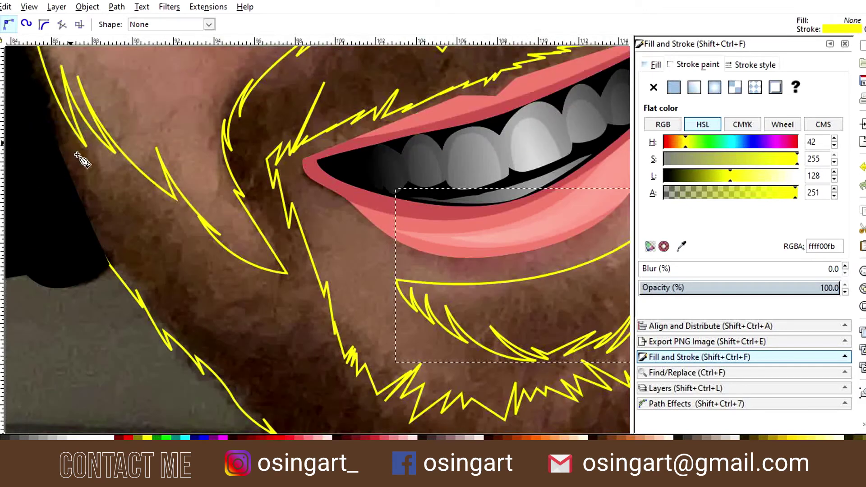
pyautogui.click(26, 100)
pyautogui.moveTo(97, 247)
pyautogui.mouseDown()
pyautogui.moveTo(165, 300)
pyautogui.moveTo(153, 232)
pyautogui.mouseUp()
# Step: Add curved strands and spiky zigzag hair points down the left jaw toward the chin
pyautogui.scroll(-3, 227, 361)
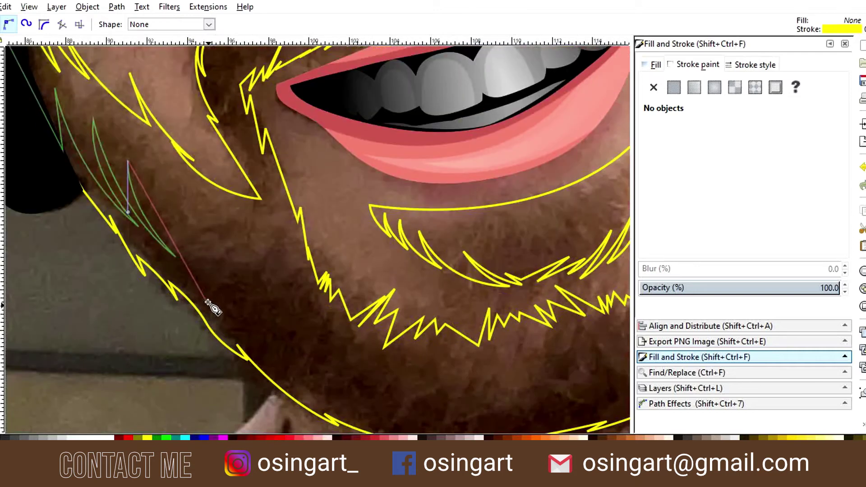
pyautogui.moveTo(221, 262); pyautogui.dragTo(230, 319)
pyautogui.moveTo(354, 395)
pyautogui.mouseDown()
pyautogui.moveTo(253, 266)
pyautogui.moveTo(214, 242)
pyautogui.mouseUp()
pyautogui.click(272, 273)
pyautogui.click(311, 185)
pyautogui.click(289, 274)
pyautogui.click(335, 192)
pyautogui.click(328, 272)
pyautogui.click(380, 176)
pyautogui.click(377, 265)
pyautogui.click(411, 182)
pyautogui.click(407, 267)
pyautogui.click(446, 187)
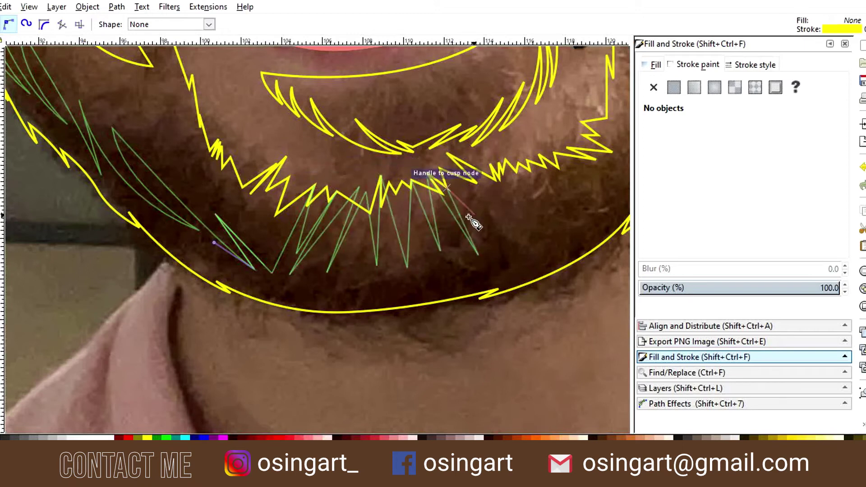
# Step: Continue the spiky strand across the chin and up the right jaw below the microphone
pyautogui.hscroll(10, 469, 218)
pyautogui.click(289, 194)
pyautogui.click(338, 208)
pyautogui.click(360, 236)
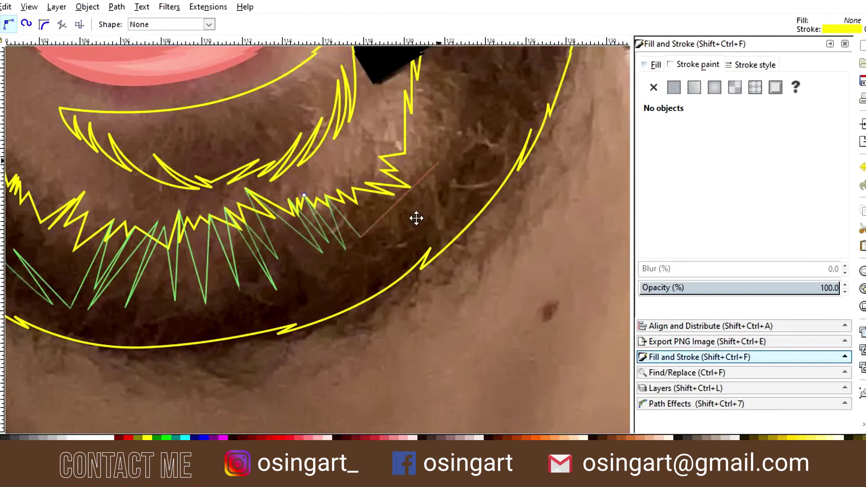
pyautogui.scroll(5, 416, 219)
pyautogui.hscroll(3, 416, 218)
pyautogui.scroll(-3, 385, 296)
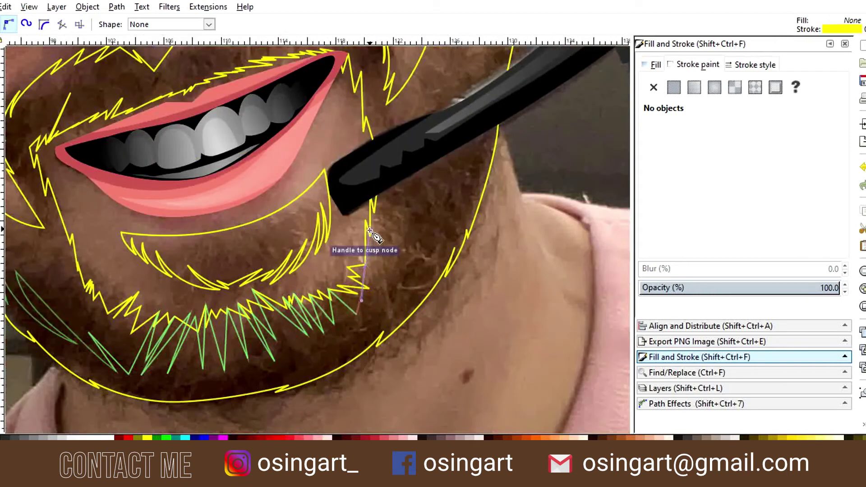
pyautogui.scroll(4, 367, 275)
pyautogui.moveTo(367, 274); pyautogui.dragTo(361, 273)
pyautogui.scroll(3, 358, 270)
pyautogui.click(369, 333)
pyautogui.scroll(-3, 375, 290)
pyautogui.click(383, 316)
# Step: Curve the strand up the right cheek past the sideburn to the temple
pyautogui.moveTo(390, 165); pyautogui.dragTo(361, 97)
pyautogui.scroll(-4, 367, 246)
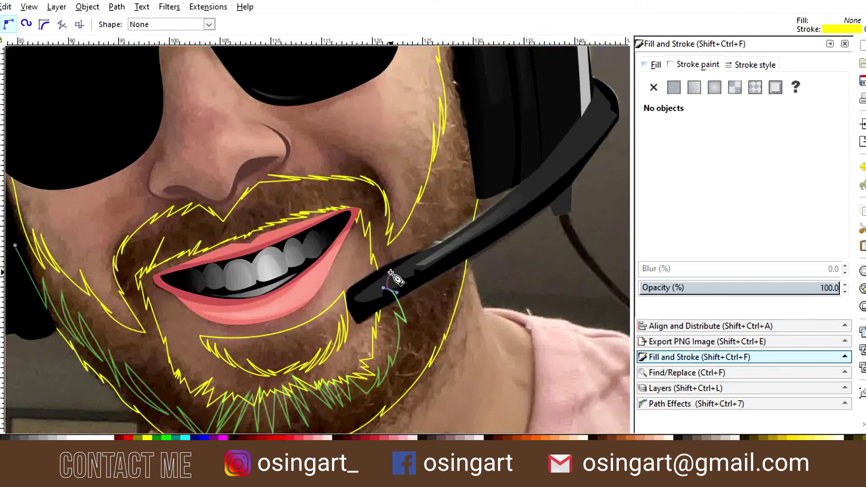
pyautogui.scroll(2, 401, 266)
pyautogui.scroll(2, 404, 317)
pyautogui.moveTo(318, 191); pyautogui.dragTo(381, 329)
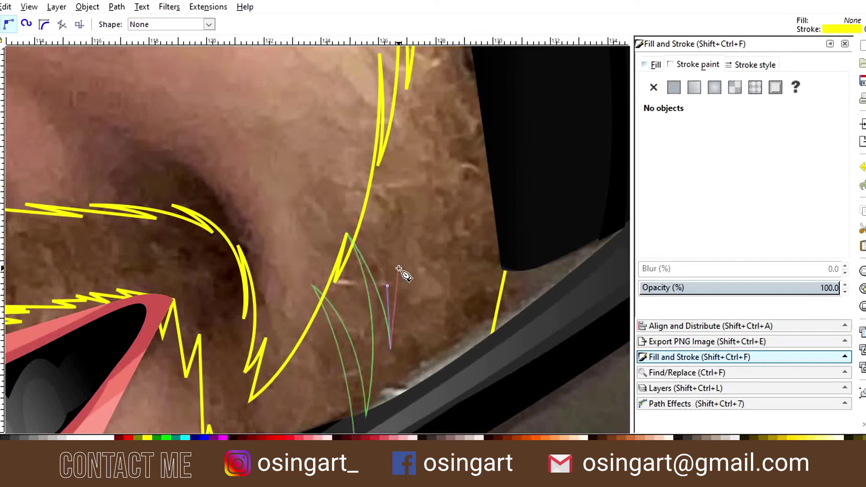
pyautogui.moveTo(384, 182); pyautogui.dragTo(367, 322)
pyautogui.scroll(5, 367, 322)
pyautogui.moveTo(411, 353); pyautogui.dragTo(383, 262)
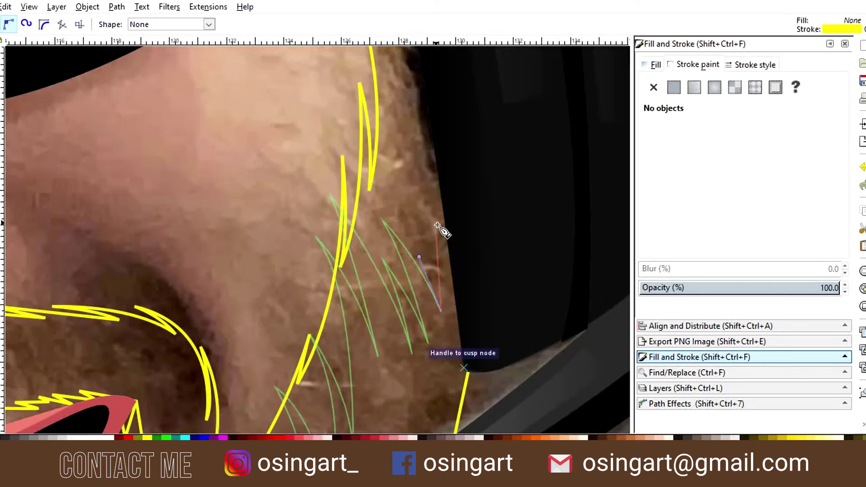
pyautogui.click(427, 201)
pyautogui.scroll(6, 393, 97)
pyautogui.scroll(5, 394, 97)
pyautogui.moveTo(440, 158); pyautogui.dragTo(344, 61)
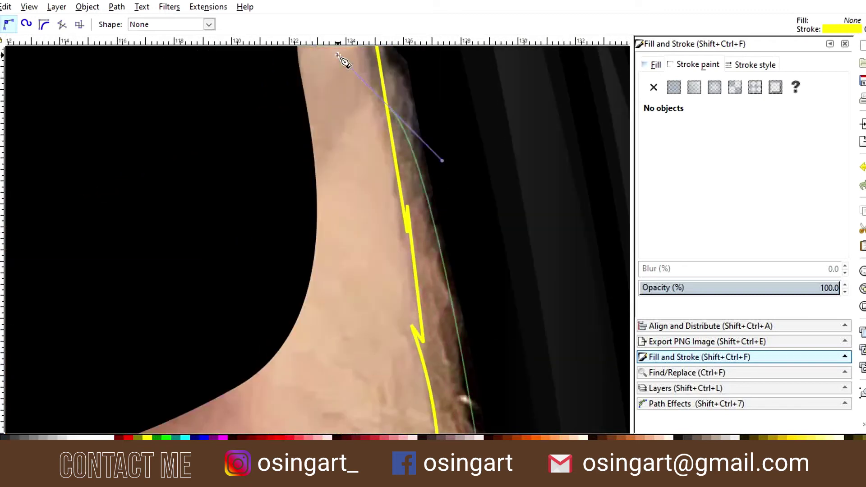
pyautogui.scroll(-4, 413, 92)
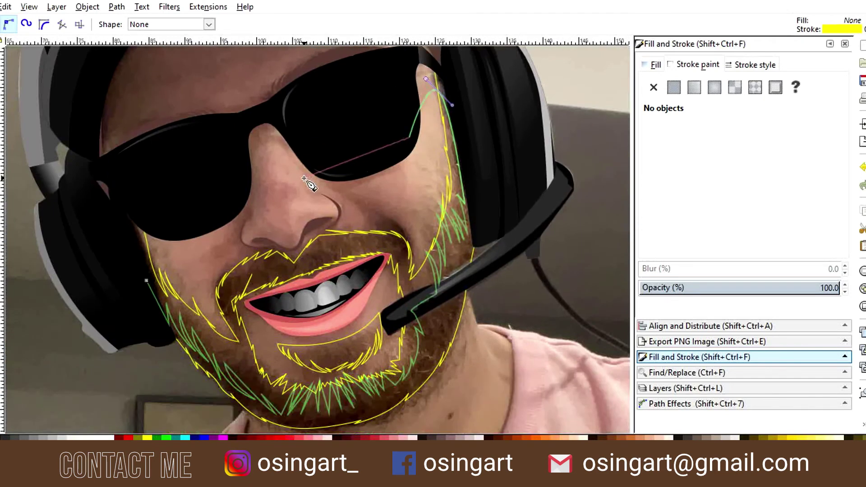
# Step: Trace zigzag hair points leftward along the upper lip and moustache
pyautogui.scroll(2, 407, 214)
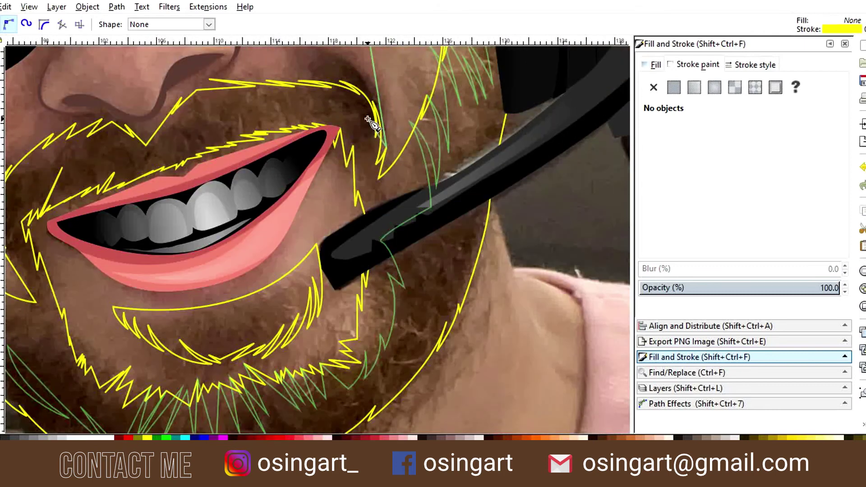
pyautogui.scroll(2, 378, 90)
pyautogui.scroll(-1, 361, 153)
pyautogui.scroll(2, 352, 156)
pyautogui.click(255, 84)
pyautogui.click(300, 138)
pyautogui.click(185, 115)
pyautogui.click(219, 142)
pyautogui.click(95, 122)
pyautogui.click(176, 148)
# Step: Extend the moustache zigzag and add points rising near the lip corner
pyautogui.hscroll(-6, 164, 170)
pyautogui.click(227, 160)
pyautogui.click(325, 178)
pyautogui.click(178, 193)
pyautogui.hscroll(-6, 136, 253)
pyautogui.click(458, 135)
pyautogui.click(392, 115)
pyautogui.click(345, 59)
pyautogui.click(293, 50)
pyautogui.click(228, 244)
# Step: Add jagged points left of the lip corner, a curved lower node, and extend upward
pyautogui.click(237, 85)
pyautogui.click(212, 237)
pyautogui.click(209, 93)
pyautogui.click(194, 199)
pyautogui.click(226, 90)
pyautogui.click(142, 224)
pyautogui.scroll(-3, 203, 365)
pyautogui.scroll(-4, 255, 232)
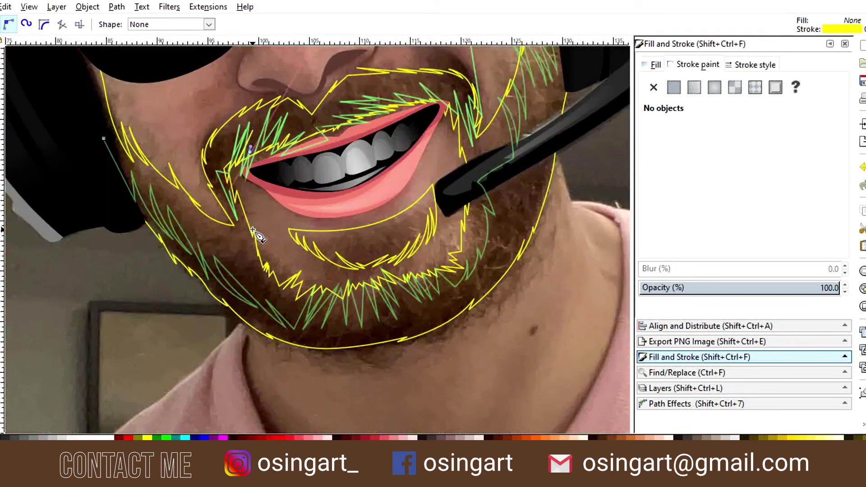
pyautogui.scroll(3, 219, 218)
pyautogui.moveTo(234, 260); pyautogui.dragTo(235, 274)
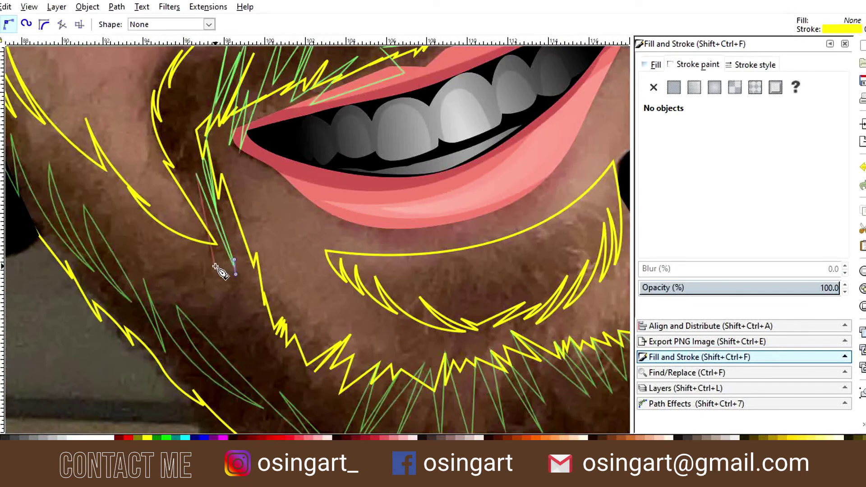
pyautogui.click(140, 145)
# Step: Finish the current hair strand and start a new one with a curved first node
pyautogui.click(145, 257)
pyautogui.press('Return')
pyautogui.moveTo(104, 223); pyautogui.dragTo(129, 63)
pyautogui.scroll(9, 135, 225)
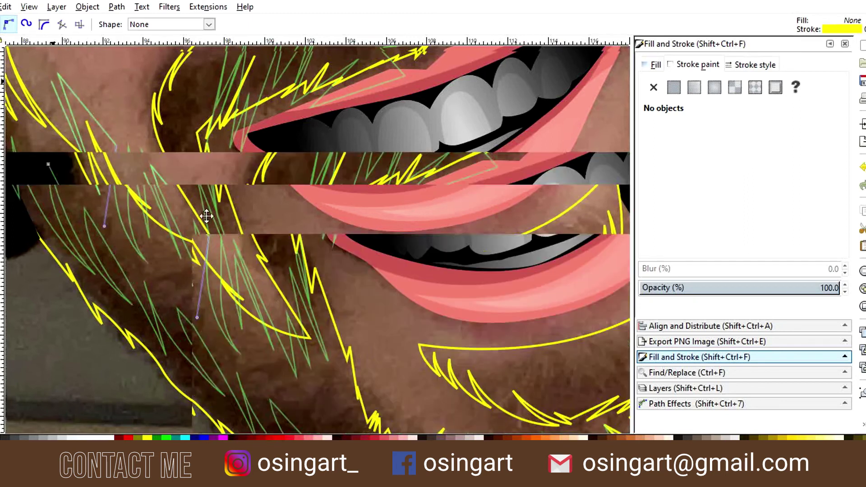
pyautogui.hscroll(-10, 203, 279)
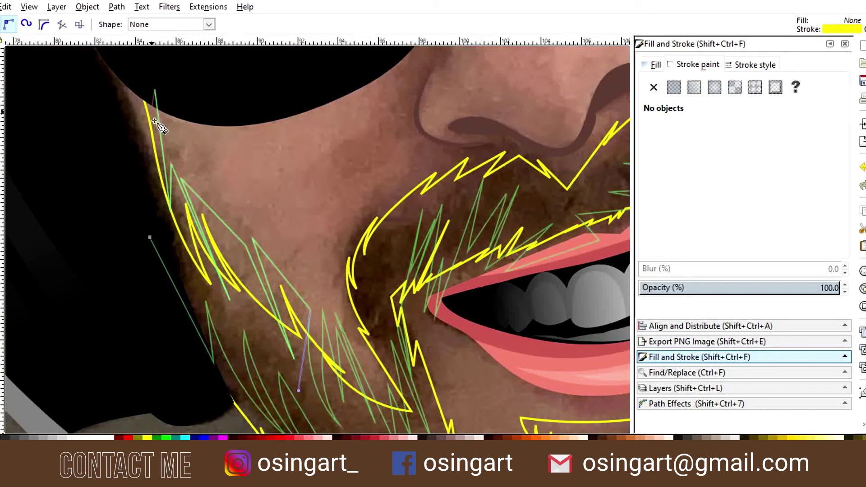
# Step: Finish drawing and fill the beard base shape with light brown 936344 from the swatches
pyautogui.press('Return')
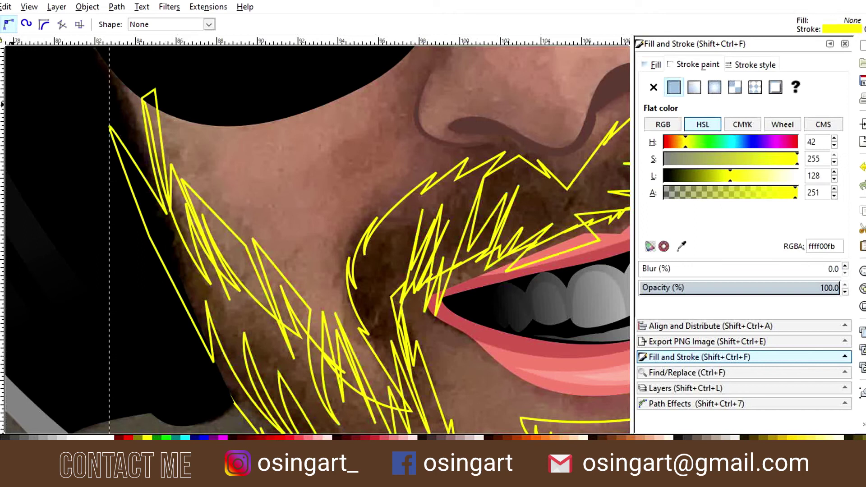
pyautogui.press('s')
pyautogui.scroll(-2, 208, 199)
pyautogui.scroll(-5, 523, 235)
pyautogui.scroll(1, 545, 132)
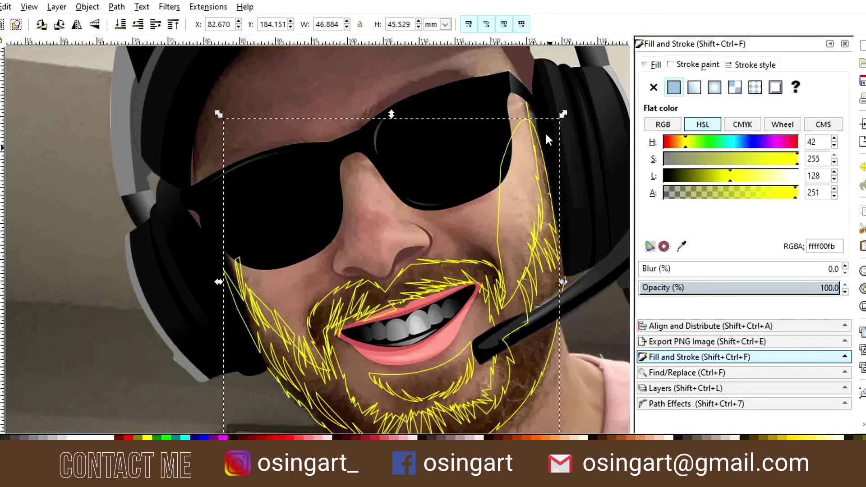
pyautogui.scroll(4, 544, 148)
pyautogui.click(116, 7)
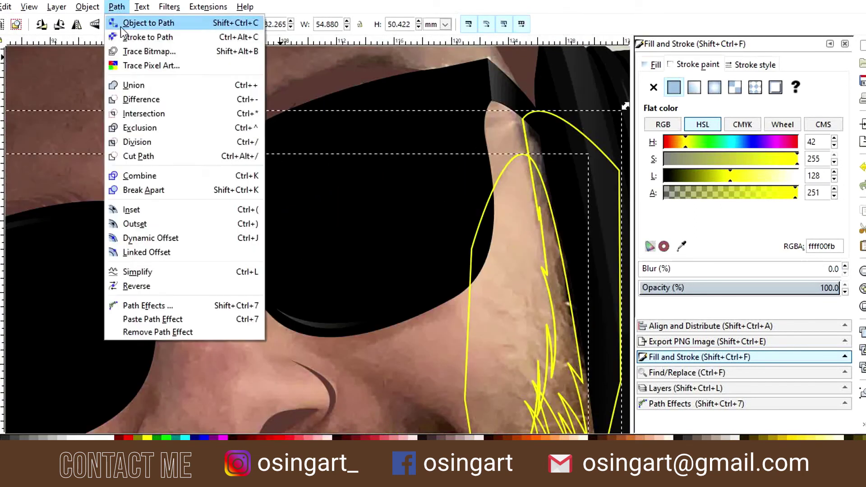
pyautogui.press('Escape')
pyautogui.scroll(-5, 329, 187)
pyautogui.click(681, 245)
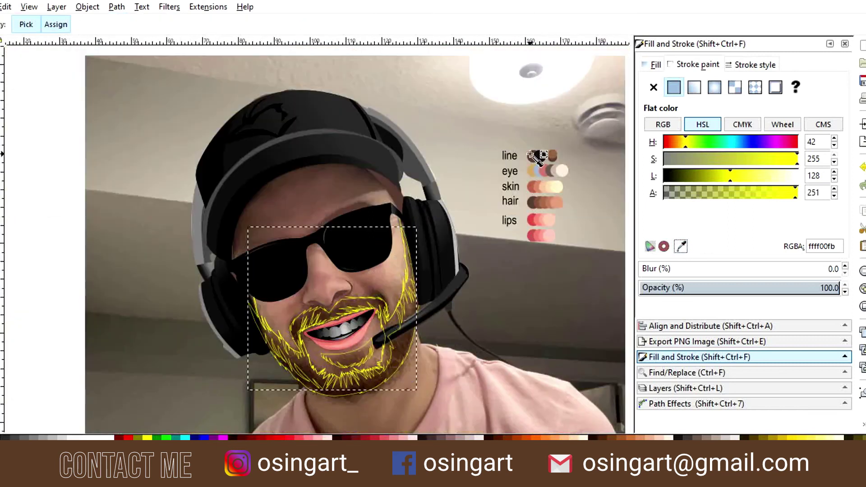
pyautogui.click(555, 155)
# Step: Fill the next beard shape with the dark brown 5e4139 swatch
pyautogui.press('s')
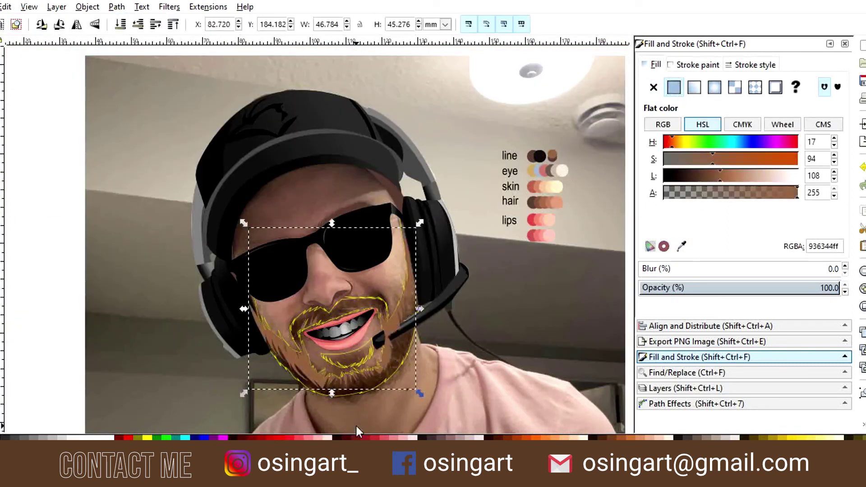
pyautogui.scroll(2, 357, 427)
pyautogui.press('Tab')
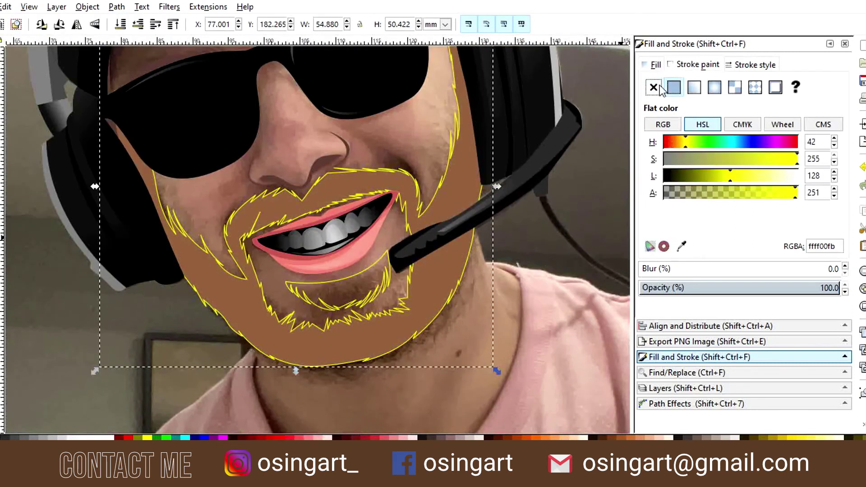
pyautogui.click(680, 246)
pyautogui.scroll(-2, 462, 110)
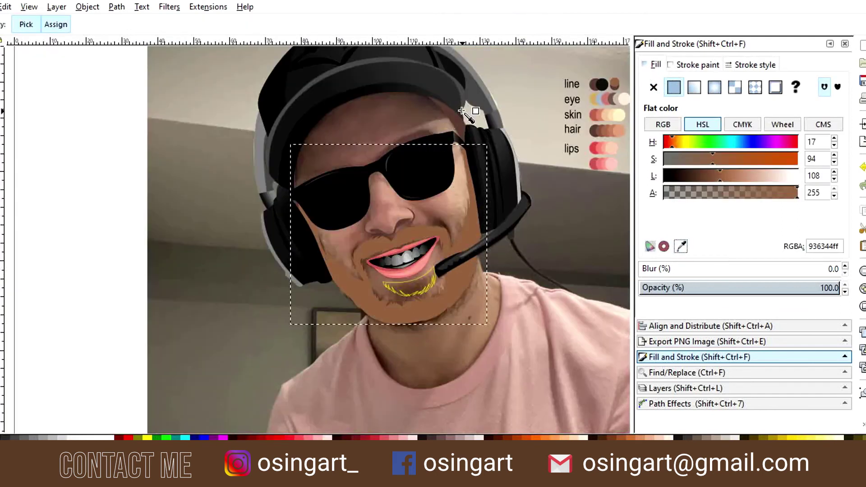
pyautogui.click(614, 88)
pyautogui.press('s')
pyautogui.scroll(2, 416, 276)
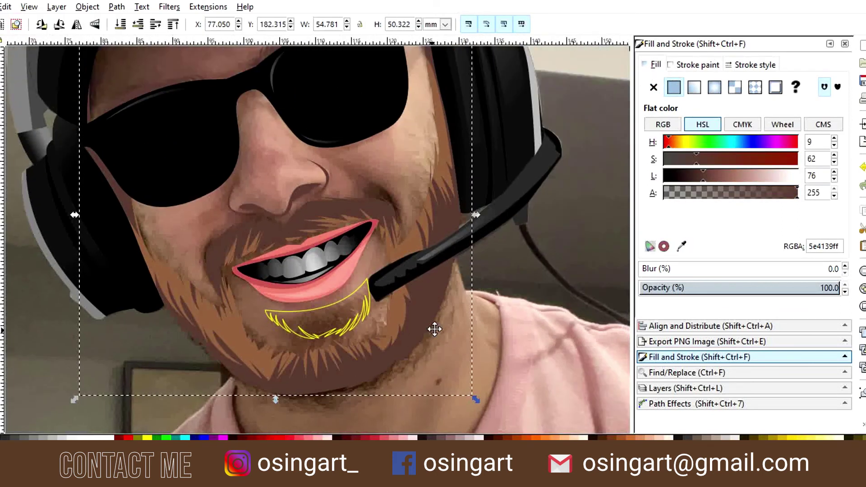
# Step: Give the yellow-outlined beard shape the dark brown fill
pyautogui.click(361, 319)
pyautogui.click(674, 87)
pyautogui.scroll(3, 364, 333)
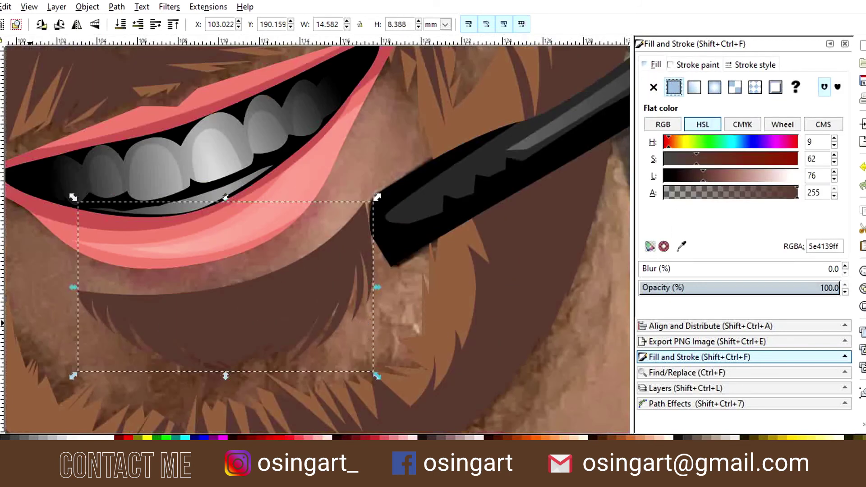
pyautogui.scroll(2, 396, 239)
# Step: Draw two closed, pointed hair strands under the lower lip
pyautogui.press('b')
pyautogui.click(428, 216)
pyautogui.moveTo(364, 342); pyautogui.dragTo(433, 287)
pyautogui.click(397, 243)
pyautogui.click(269, 376)
pyautogui.moveTo(410, 271); pyautogui.dragTo(408, 286)
pyautogui.click(427, 215)
pyautogui.scroll(-3, 518, 161)
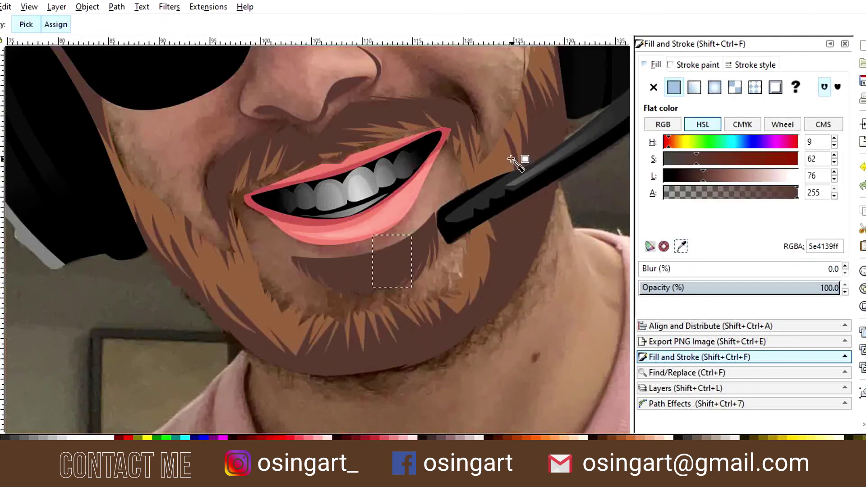
pyautogui.scroll(3, 444, 265)
pyautogui.click(178, 251)
pyautogui.moveTo(348, 332); pyautogui.dragTo(397, 338)
pyautogui.moveTo(178, 251); pyautogui.dragTo(128, 162)
# Step: Reshape the right strand's top node, then deselect to review the beard
pyautogui.press('n')
pyautogui.click(487, 226)
pyautogui.click(534, 175)
pyautogui.scroll(2, 543, 237)
pyautogui.scroll(-5, 466, 218)
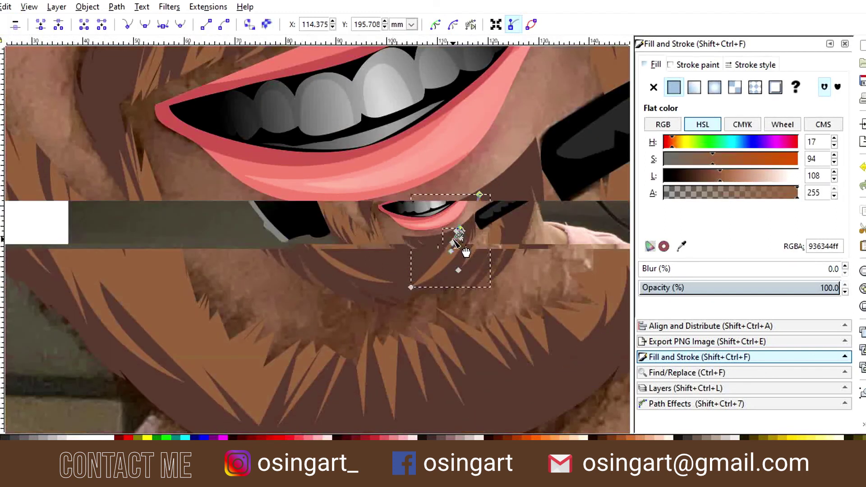
pyautogui.scroll(-3, 457, 234)
pyautogui.click(303, 305)
pyautogui.scroll(1, 382, 259)
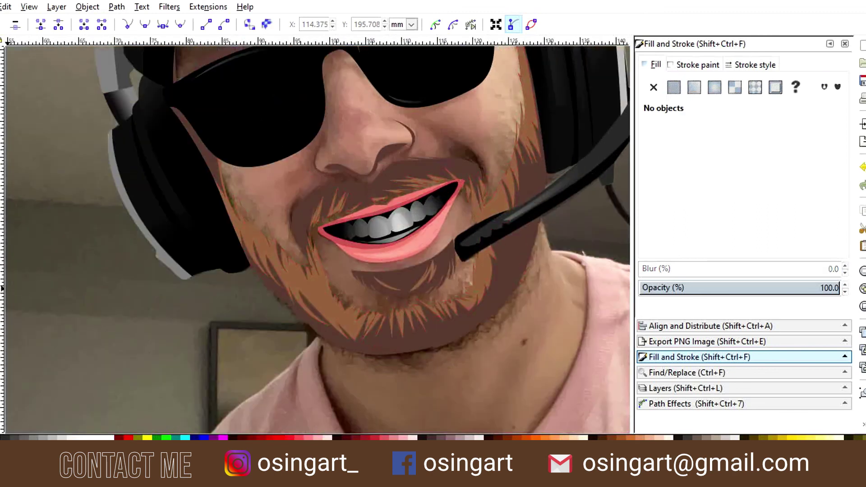
pyautogui.press('b')
pyautogui.scroll(2, 397, 210)
pyautogui.scroll(1, 397, 210)
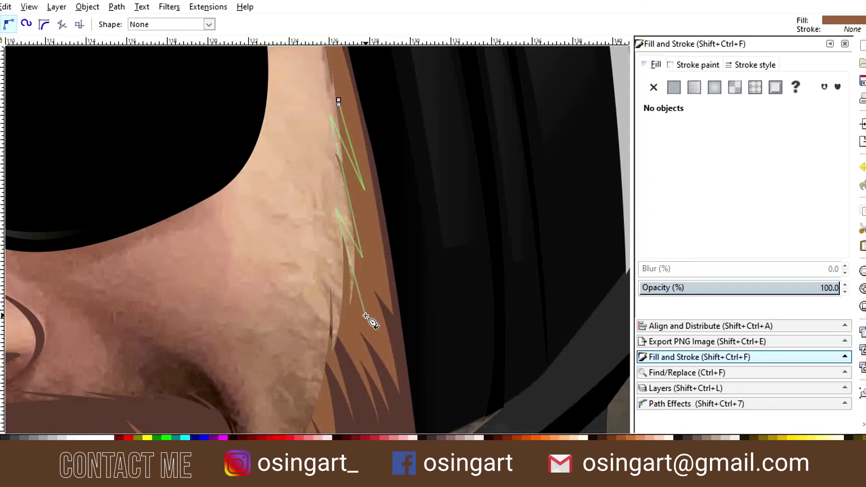
# Step: Close the jagged light-brown 936344 strand up the sideburn and apply a Path operation
pyautogui.scroll(3, 354, 184)
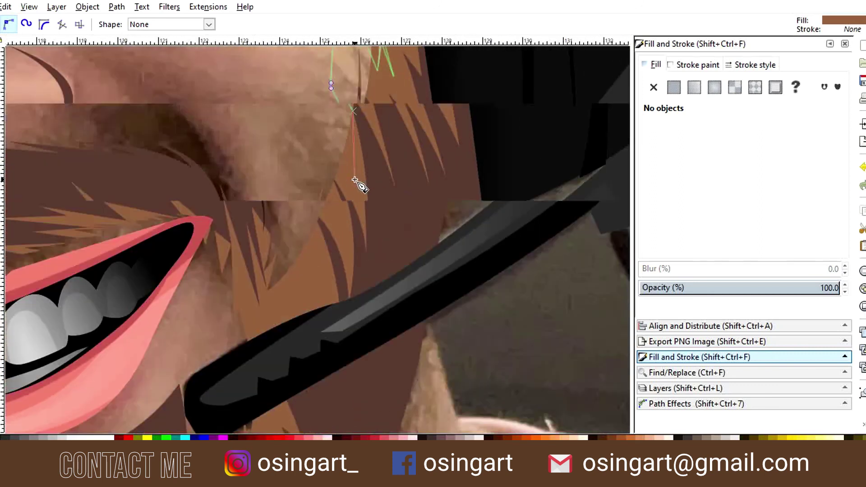
pyautogui.click(360, 152)
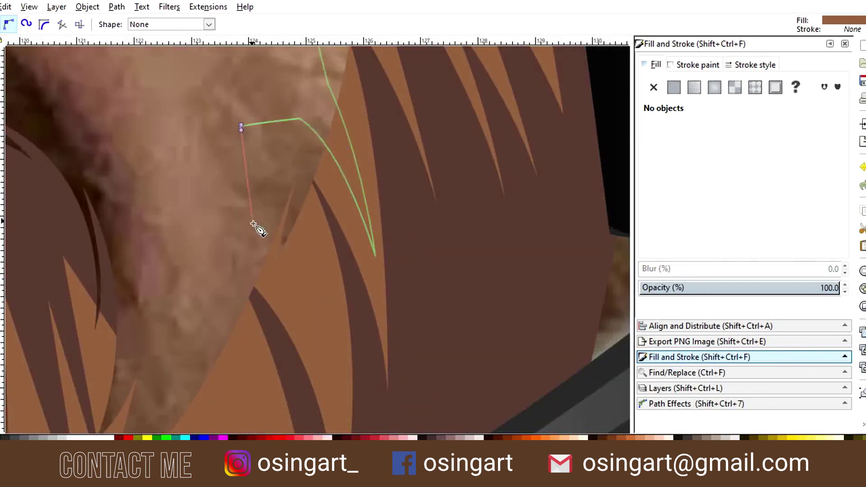
pyautogui.scroll(-5, 256, 230)
pyautogui.scroll(-3, 253, 288)
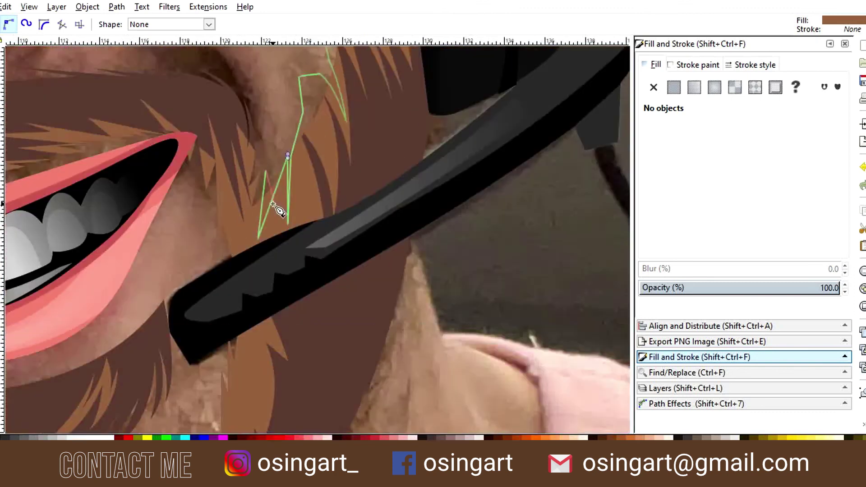
pyautogui.scroll(-2, 281, 202)
pyautogui.scroll(1, 270, 244)
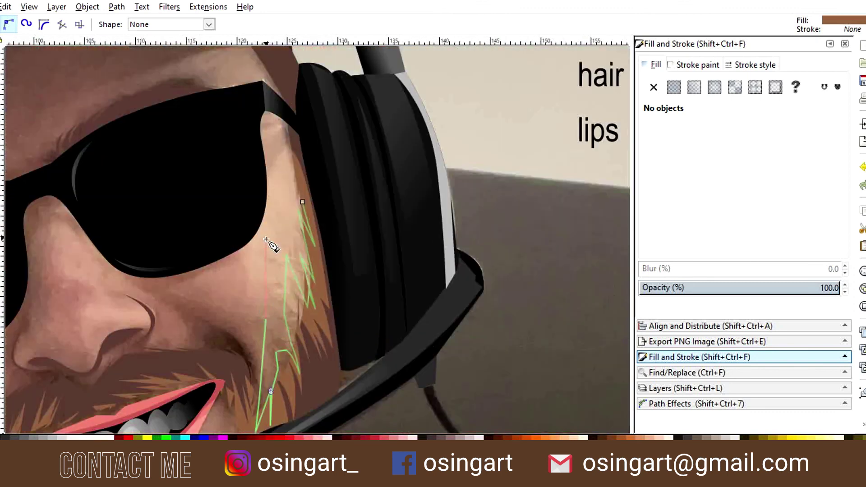
pyautogui.click(302, 203)
pyautogui.press('s')
pyautogui.keyDown('shift'); pyautogui.click(296, 173); pyautogui.keyUp('shift')
pyautogui.click(116, 7)
# Step: Finish reshaping the hair strand, deselect it, and hide the reference photo layer in Layers
pyautogui.click(198, 139)
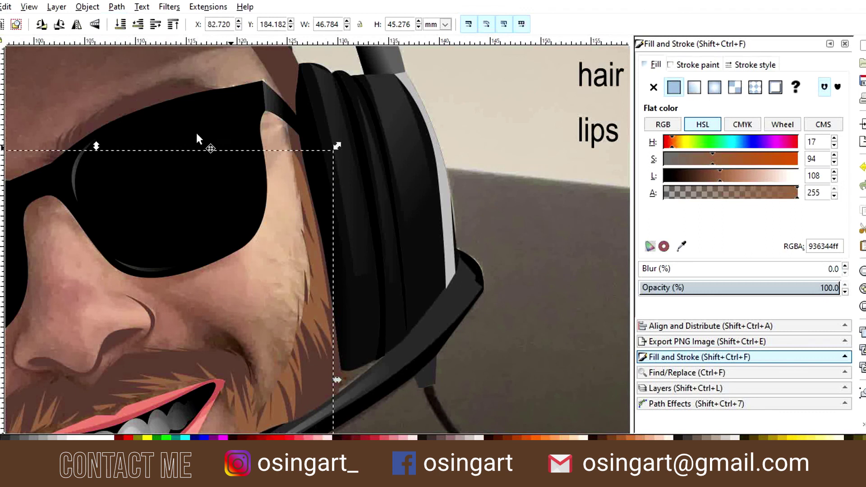
pyautogui.press('Escape')
pyautogui.scroll(-3, 467, 220)
pyautogui.scroll(-3, 348, 347)
pyautogui.scroll(4, 348, 347)
pyautogui.scroll(1, 372, 334)
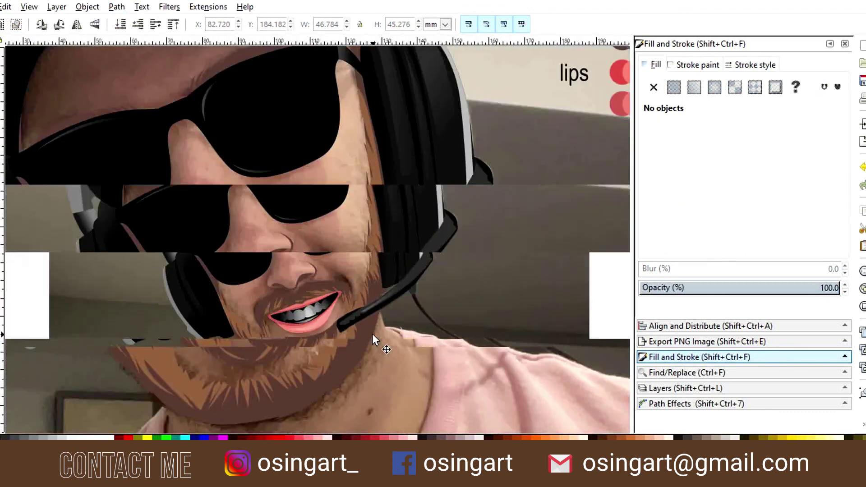
pyautogui.click(667, 389)
pyautogui.click(646, 80)
# Step: Review the cartoon alone on white, then show the reference photo layer again and zoom out
pyautogui.click(1, 6)
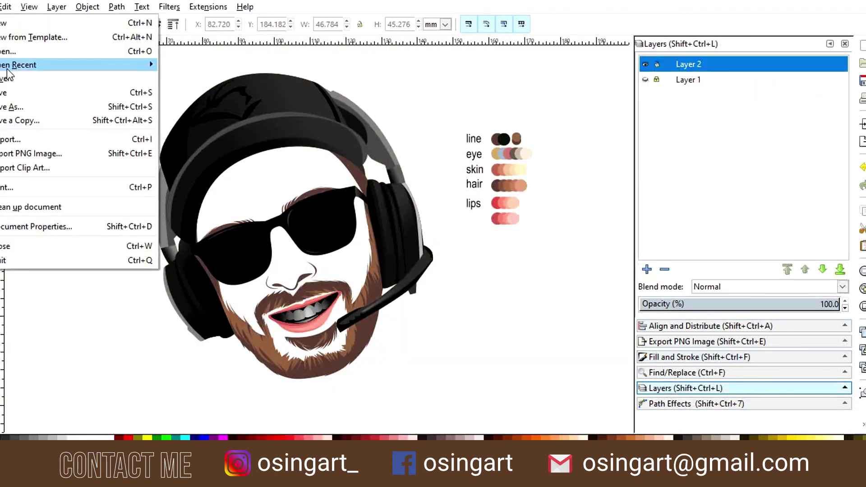
pyautogui.scroll(-3, 344, 313)
pyautogui.scroll(4, 337, 337)
pyautogui.scroll(-2, 354, 333)
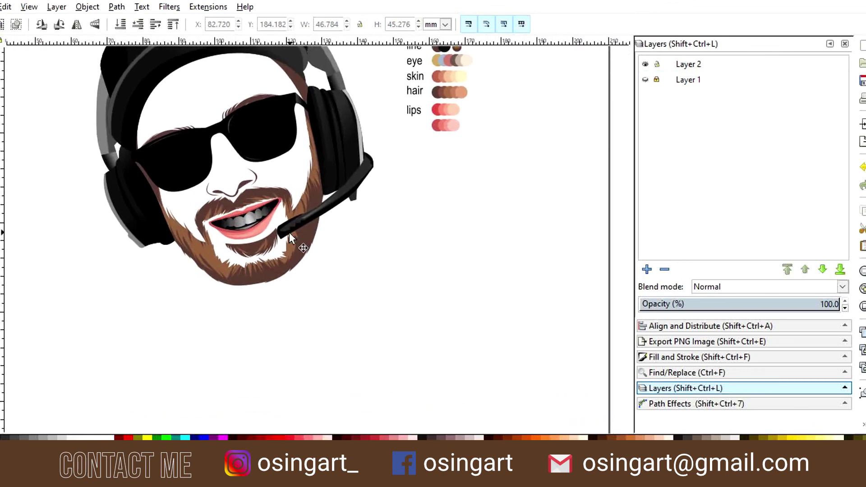
pyautogui.scroll(1, 359, 248)
pyautogui.scroll(-2, 360, 248)
pyautogui.scroll(-1, 352, 251)
pyautogui.scroll(3, 361, 281)
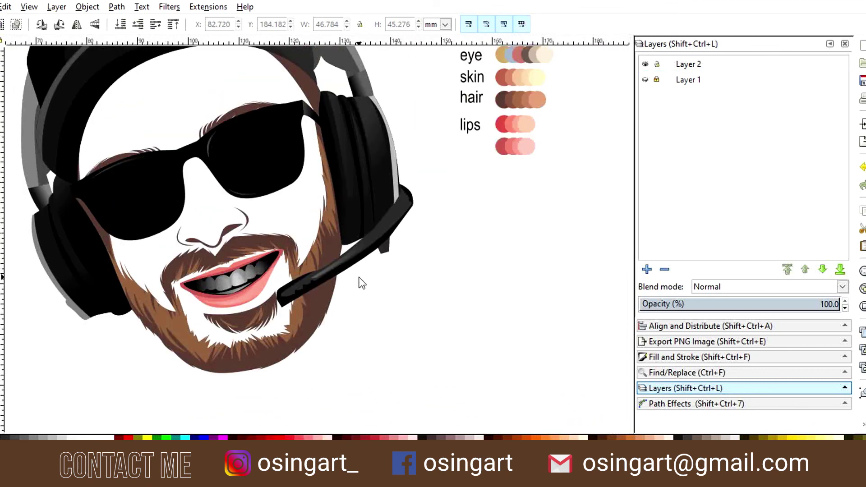
pyautogui.click(645, 79)
pyautogui.press('-')
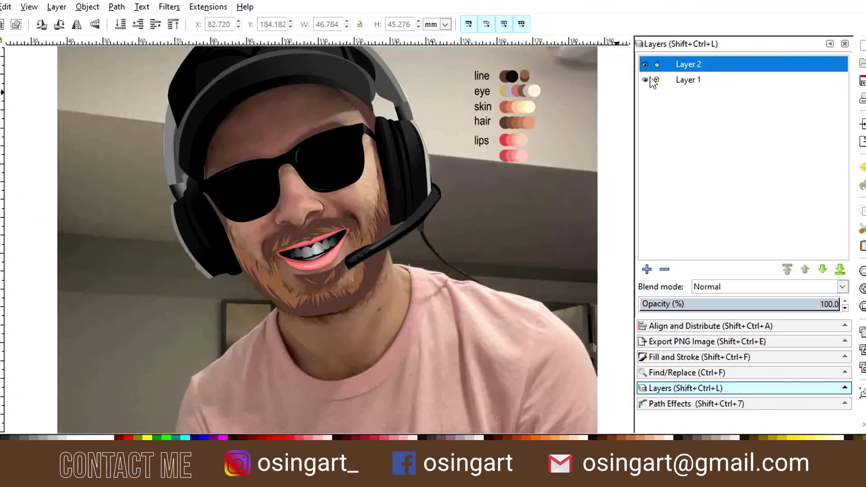